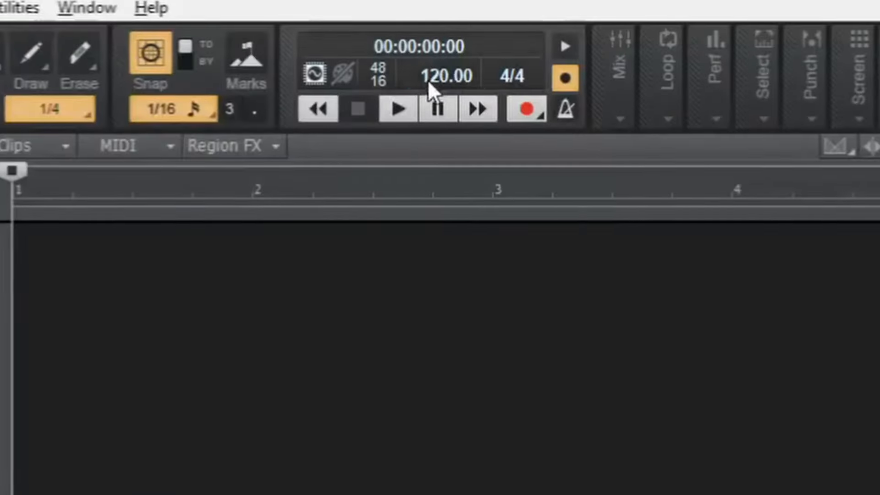
Step: Set the project tempo to 170
double_click(429, 77)
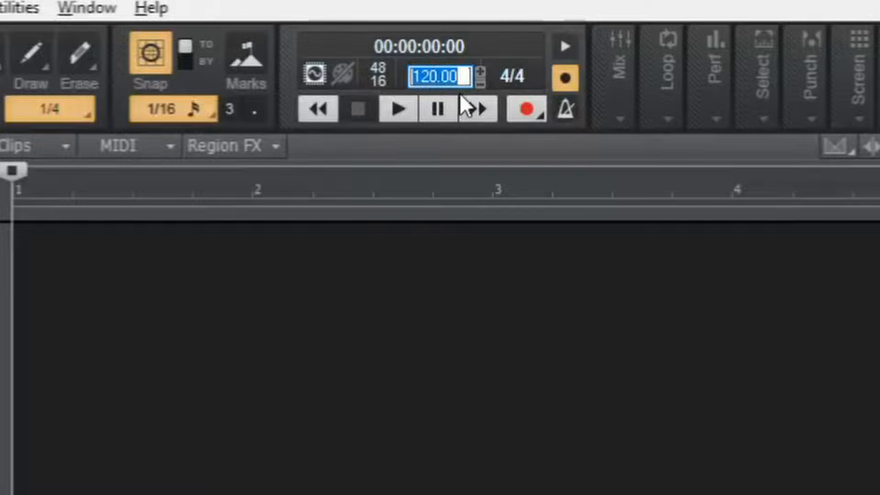
text(170)
key(Return)
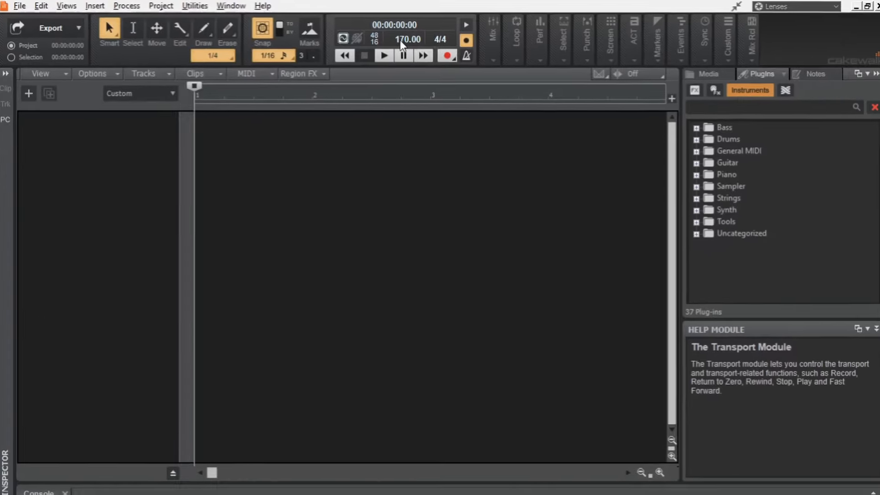
Step: Insert Drum Pro 64 from the Drums instruments as a new instrument track and close its plug-in window
click(692, 137)
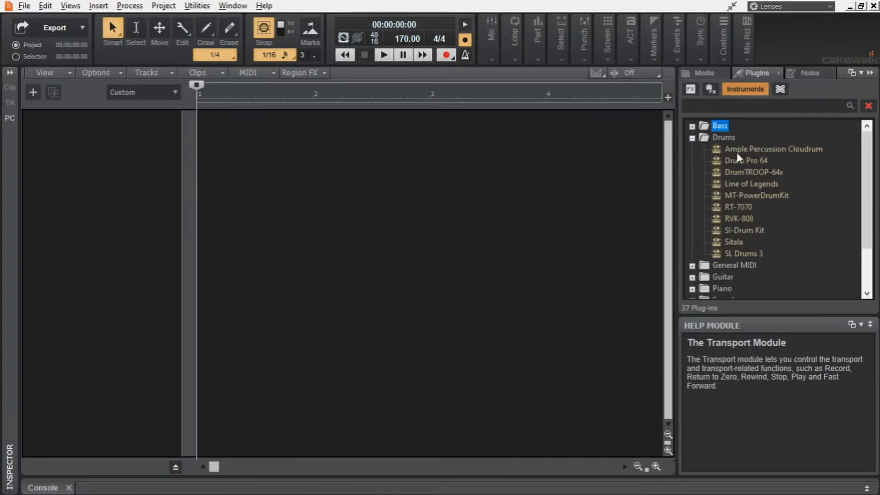
drag(745, 161, 84, 181)
click(583, 164)
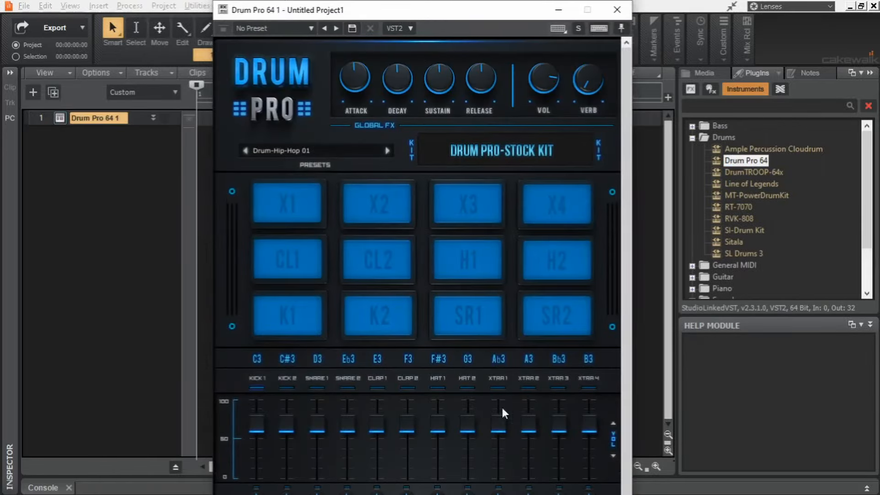
mouse_move(535, 19)
mouse_down()
mouse_move(534, 1)
mouse_move(588, 1)
mouse_move(573, 37)
mouse_move(520, 30)
mouse_move(536, 4)
mouse_up()
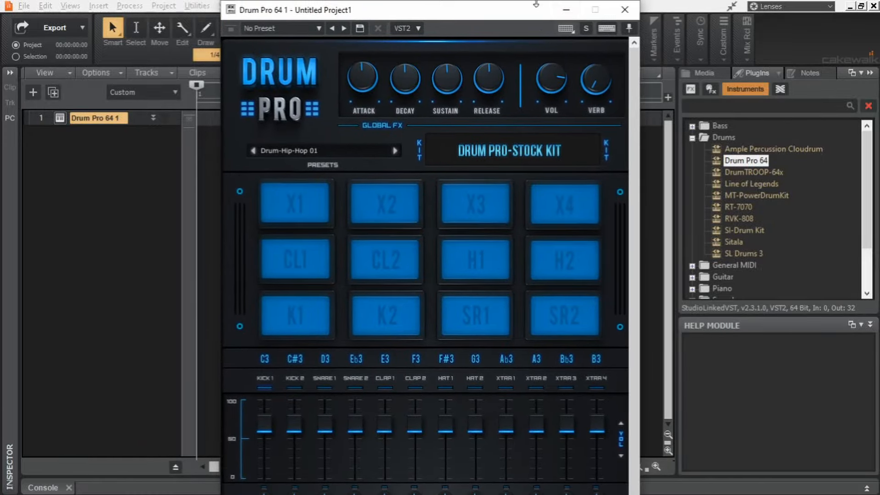
click(626, 10)
Step: Expand and heighten the Drum Pro 64 track strip and create a step sequencer clip at its start
click(153, 118)
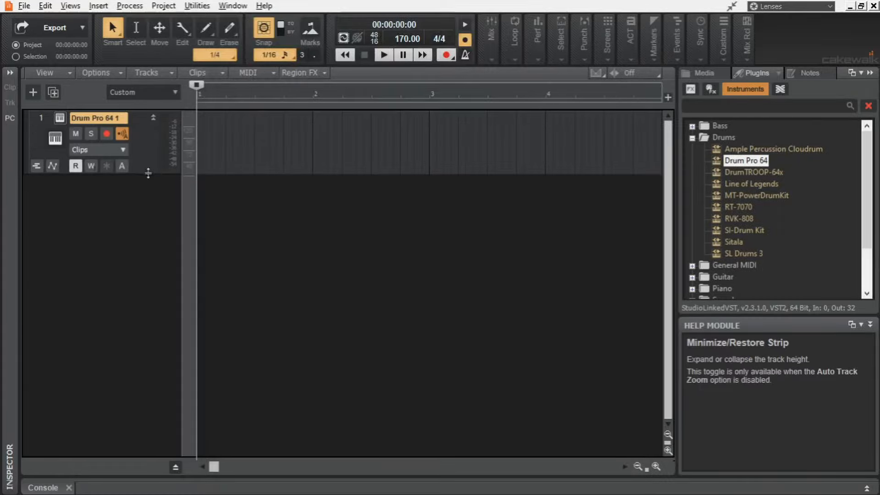
drag(148, 173, 148, 185)
right_click(206, 156)
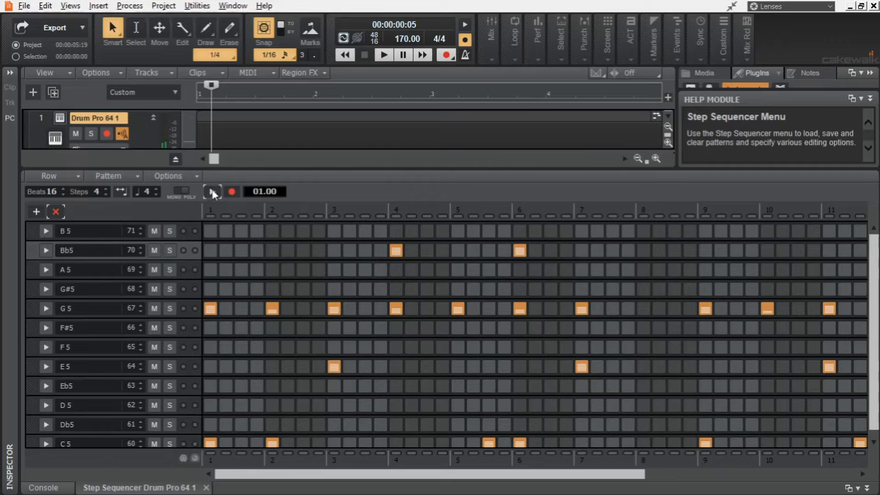
Step: Play back the drum pattern in the step sequencer, then collapse the sequencer and return the playhead to bar 1
click(214, 193)
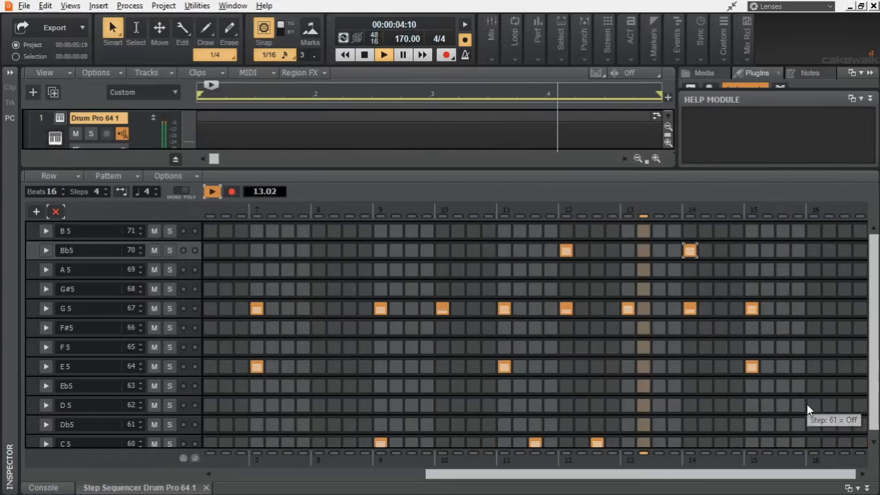
key(space)
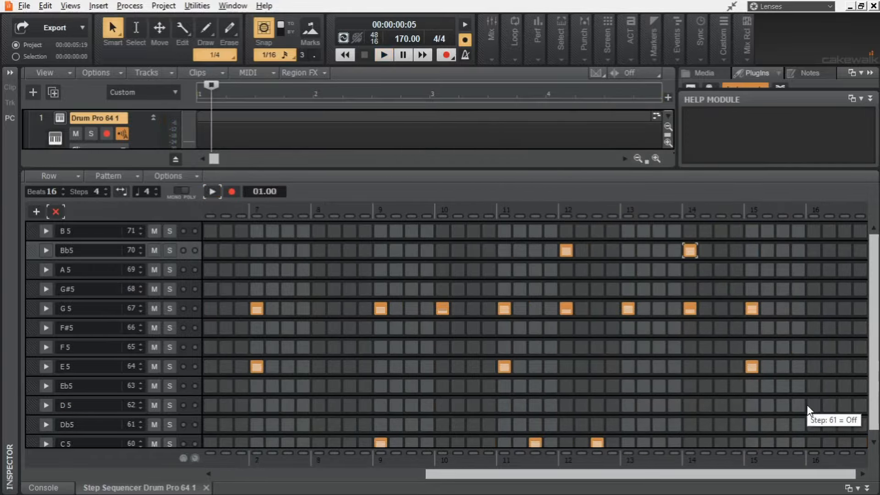
click(865, 488)
drag(212, 90, 197, 86)
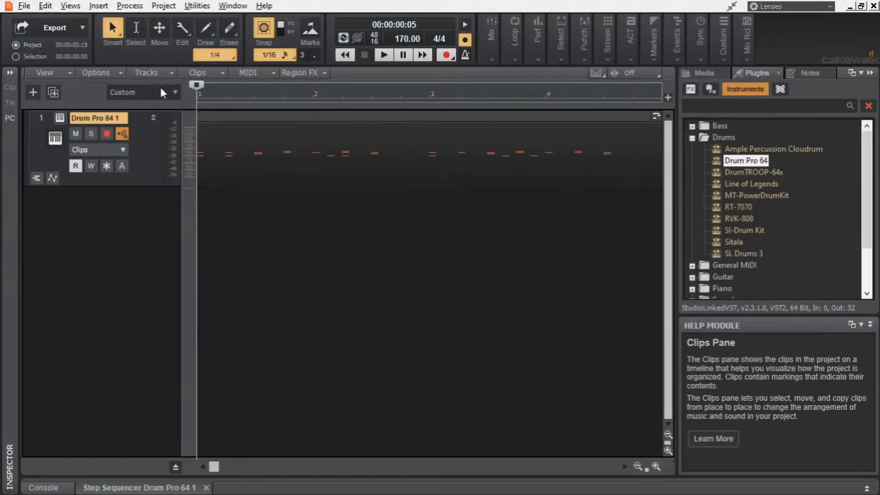
Step: Mute the drum track and insert Keyzone Classic from the Piano instruments as a new instrument track
click(76, 133)
click(692, 138)
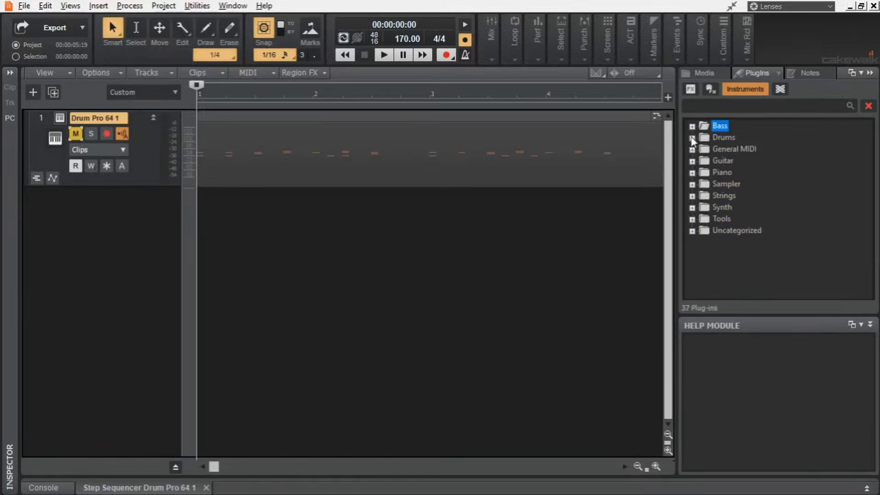
click(692, 173)
drag(734, 184, 150, 261)
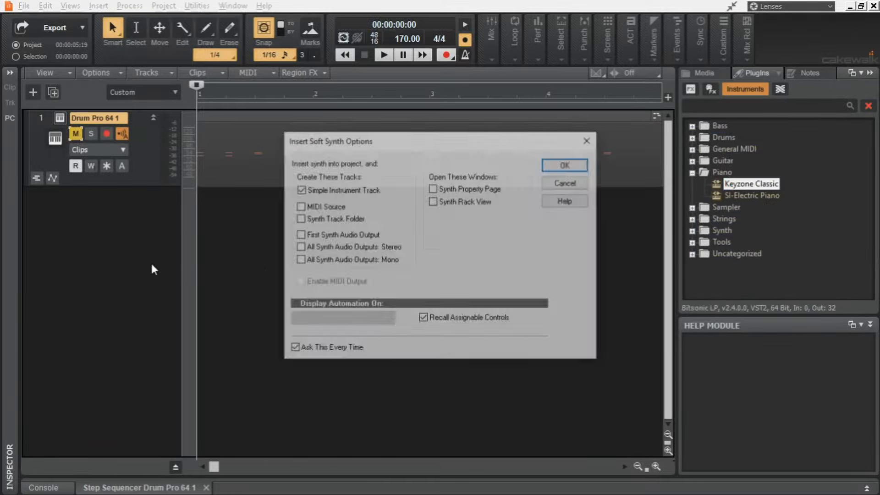
click(571, 166)
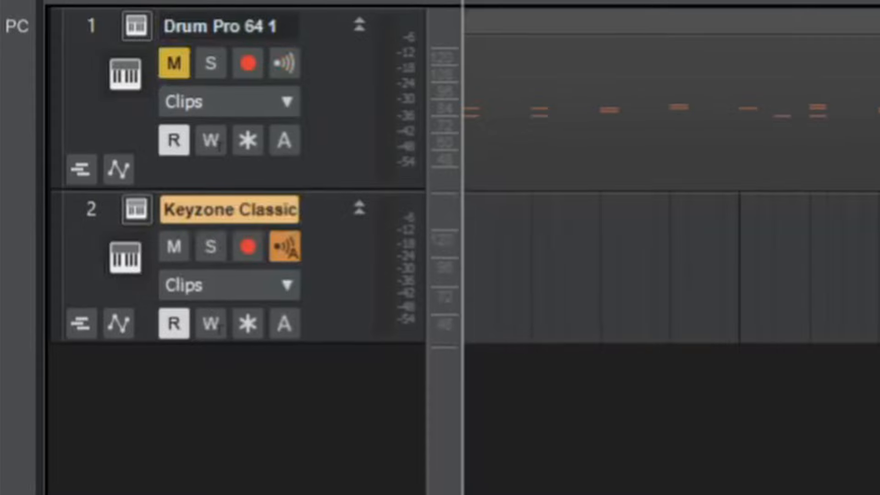
Step: Arm the Keyzone Classic track for recording and set the recording mode to Sound on Sound
click(107, 210)
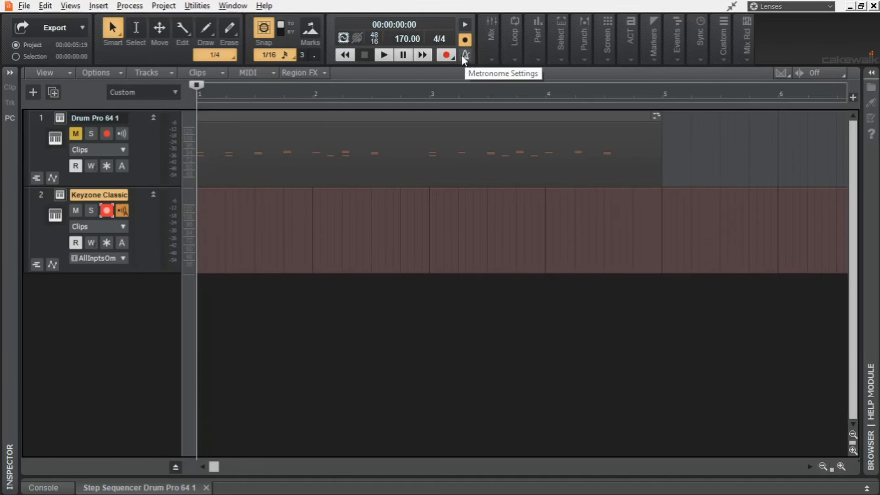
right_click(447, 55)
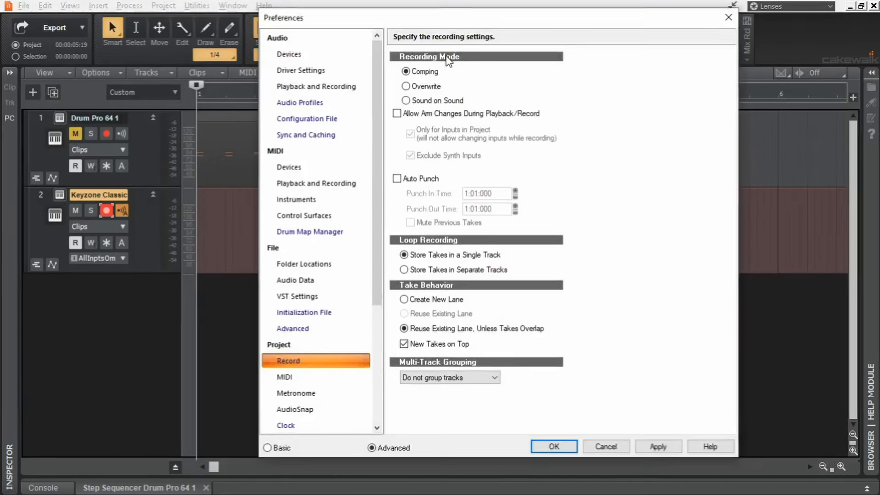
click(378, 102)
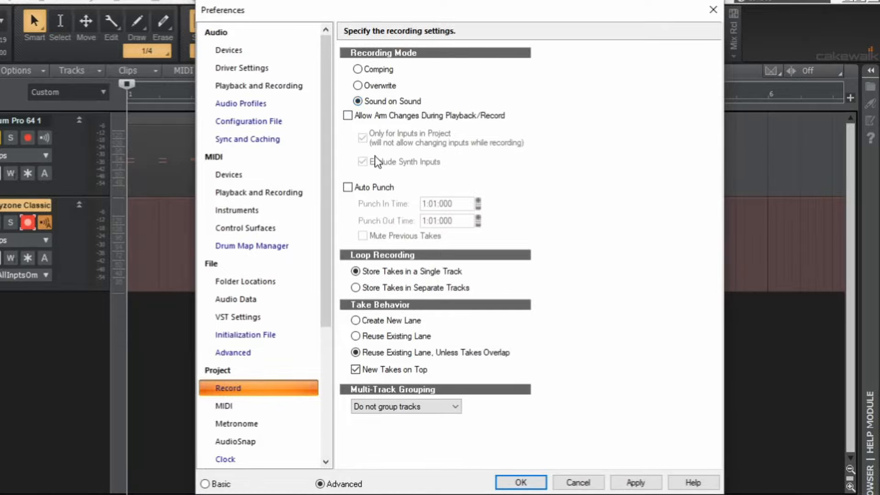
Step: Set the metronome's record count-in to 4 measures and close the preferences
click(222, 407)
scroll(223, 409, down, 4)
click(252, 231)
click(431, 59)
click(431, 59)
click(430, 59)
click(431, 59)
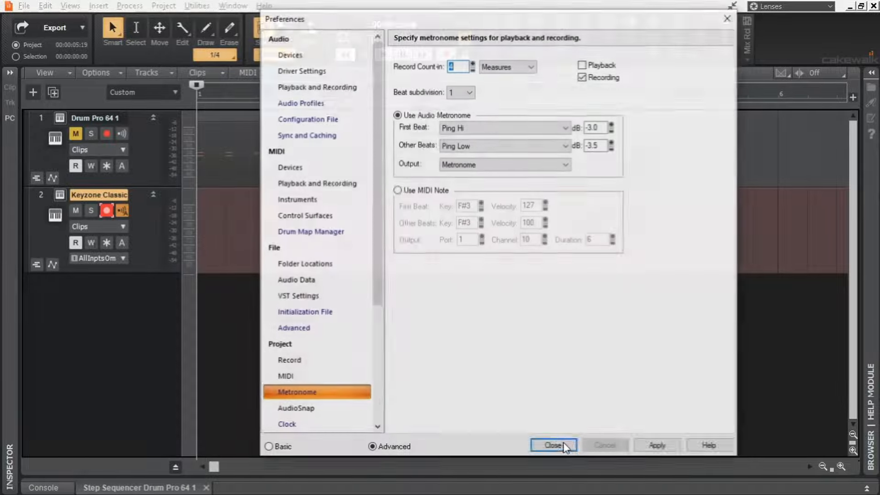
click(521, 483)
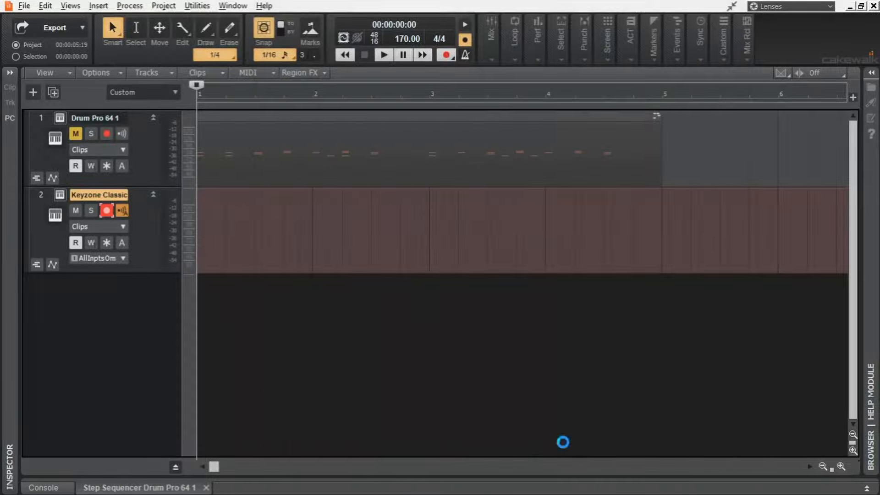
Step: Record about eight bars of piano chords on the Keyzone Classic track
key(r)
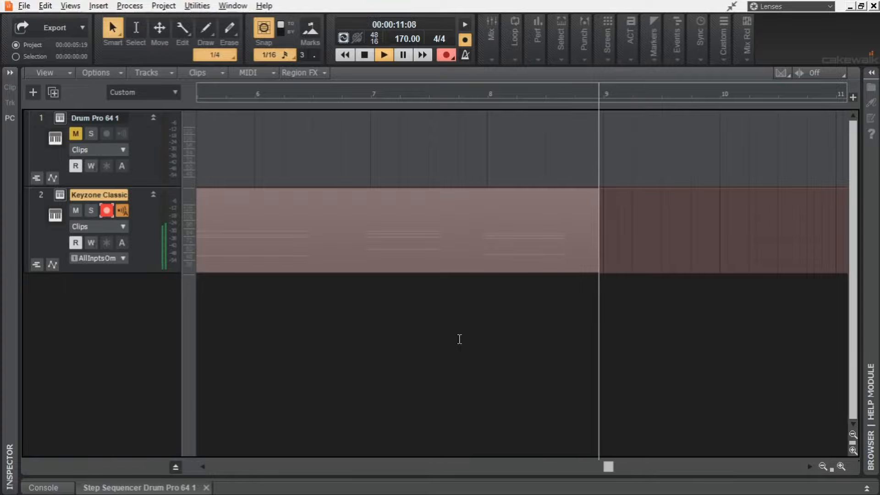
key(space)
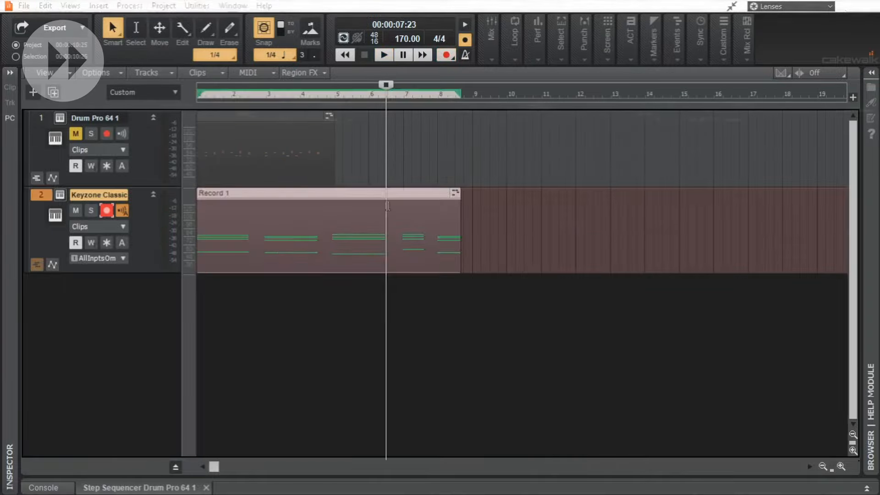
Step: Open the recorded chord clip in the Piano Roll and quantize all of its notes
double_click(330, 229)
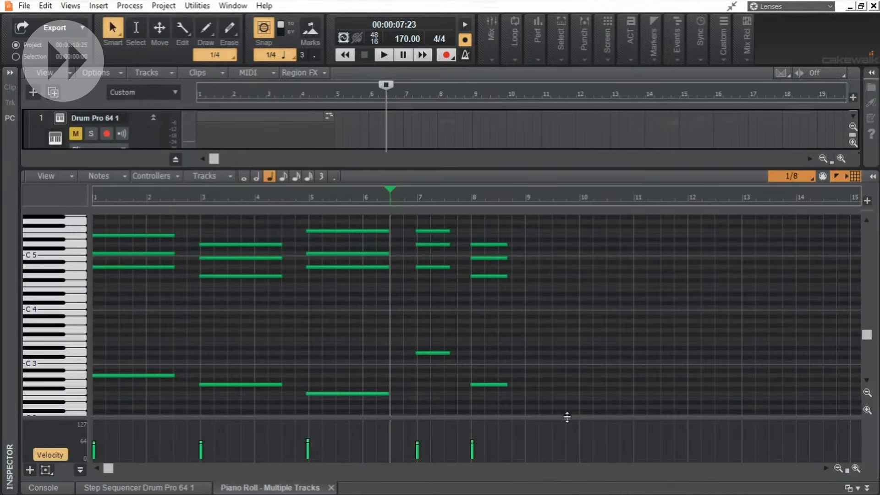
drag(568, 416, 568, 426)
scroll(375, 296, up, 5)
key(ctrl+a)
key(q)
key(Return)
scroll(590, 284, up, 4)
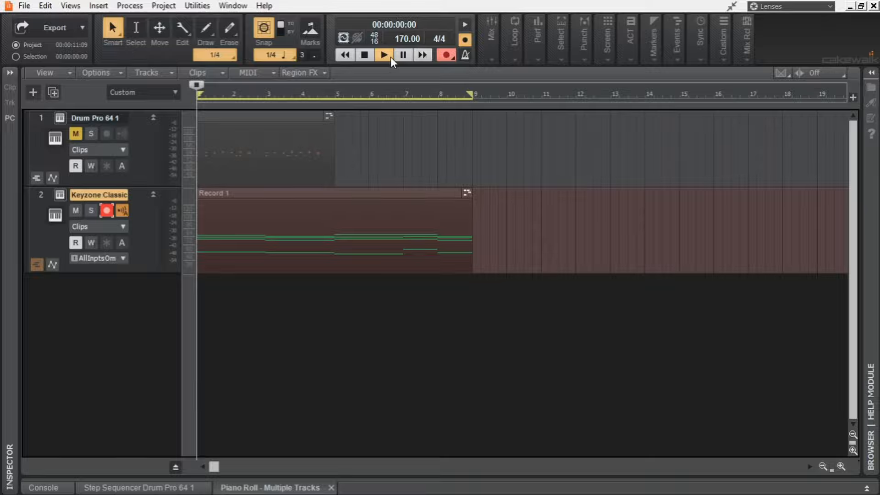
Step: Record a melody over the chords on the Keyzone Classic track and quantize the melody notes in the Piano Roll
key(r)
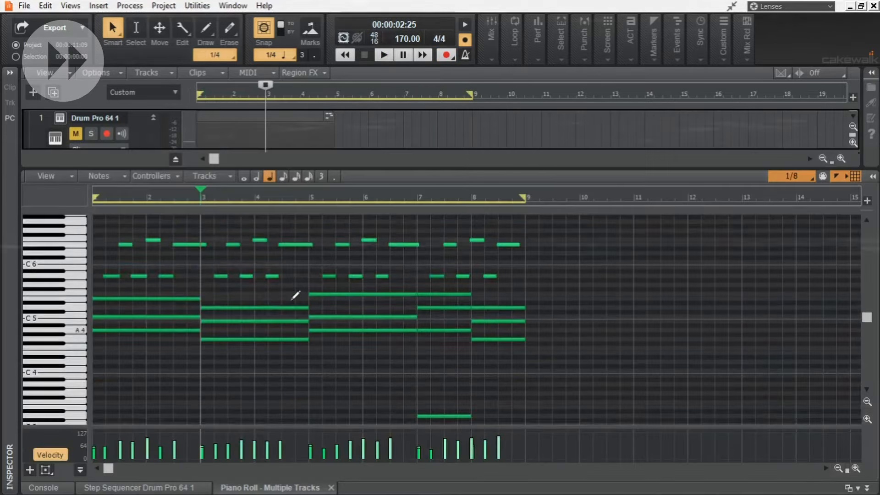
scroll(296, 296, up, 3)
drag(99, 274, 527, 330)
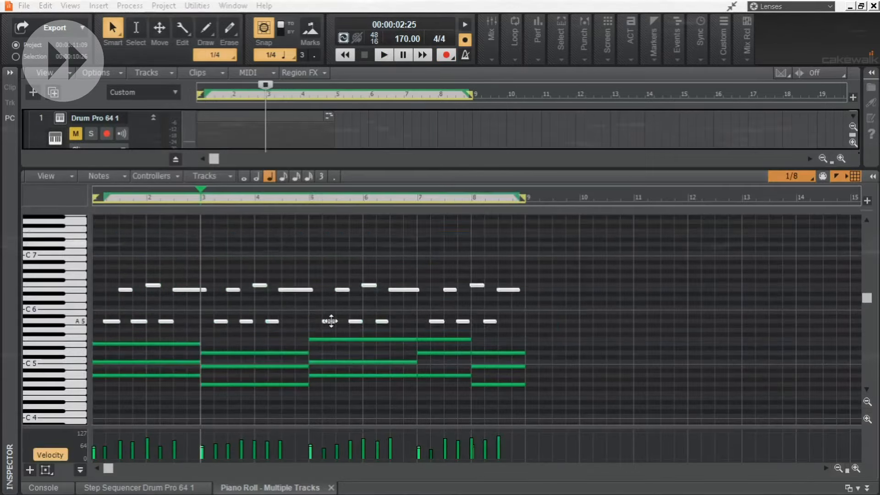
key(q)
click(568, 169)
Step: Shorten the overlong E6 melody notes to one beat each and add a C6 note at beat 2 of bar 8
click(188, 271)
drag(207, 289, 188, 289)
drag(314, 289, 296, 289)
drag(519, 289, 508, 288)
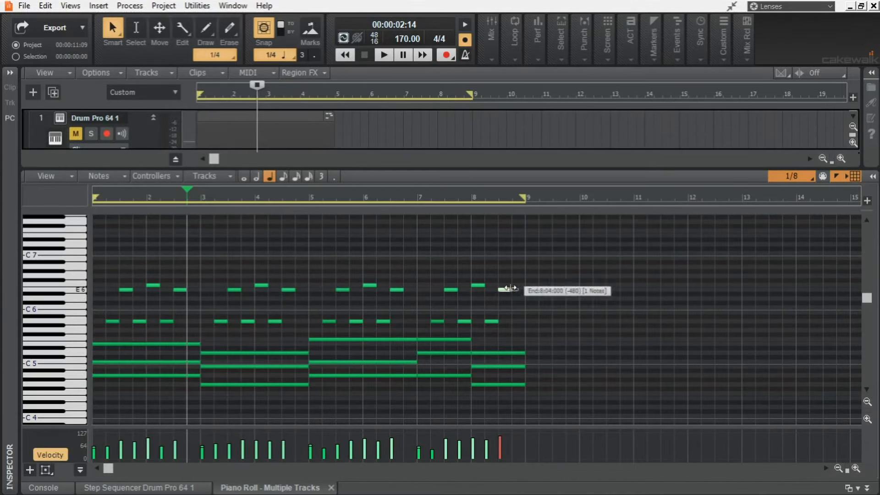
click(488, 307)
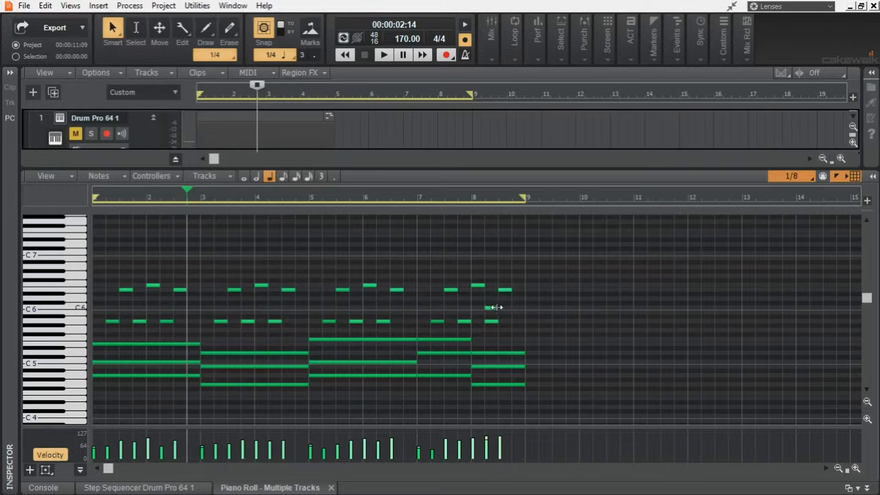
click(494, 307)
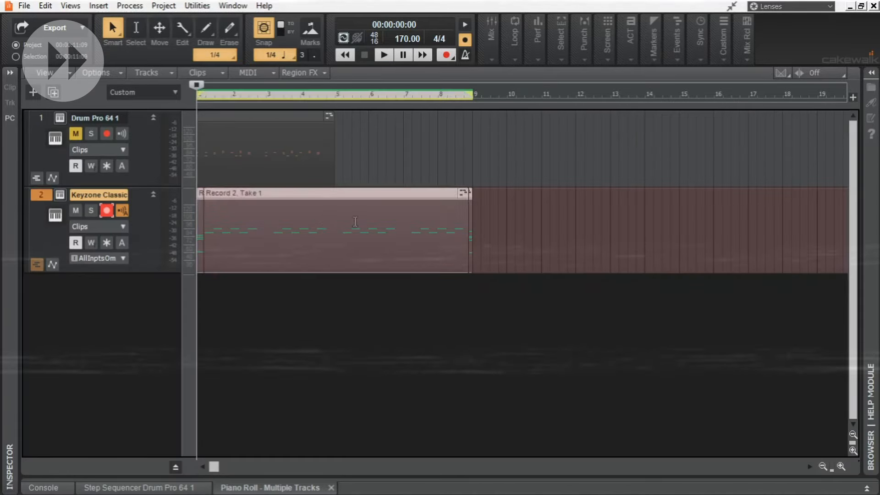
Step: Insert Komplete Kontrol from the Sampler instruments as a simple instrument track
right_click(103, 301)
click(871, 72)
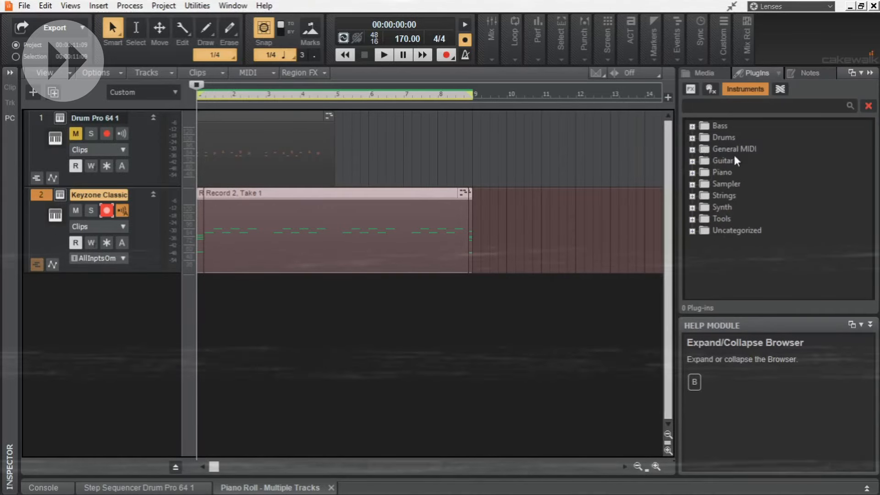
double_click(726, 184)
drag(754, 195, 356, 223)
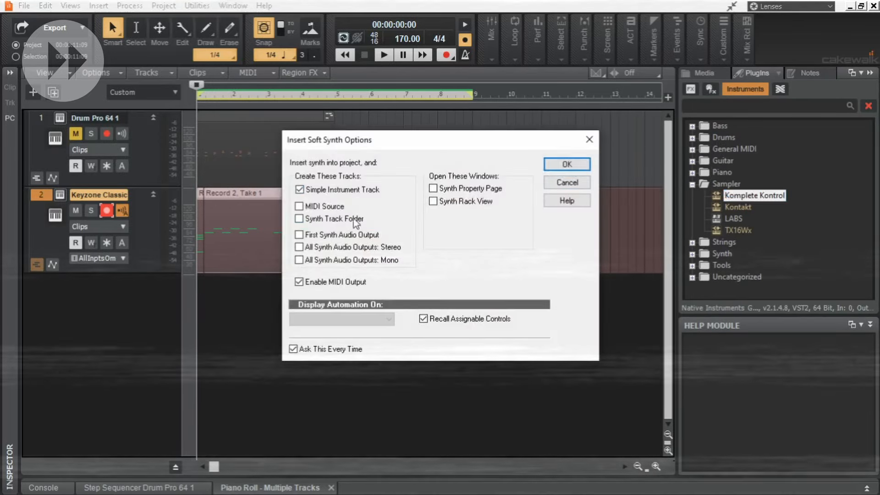
key(Return)
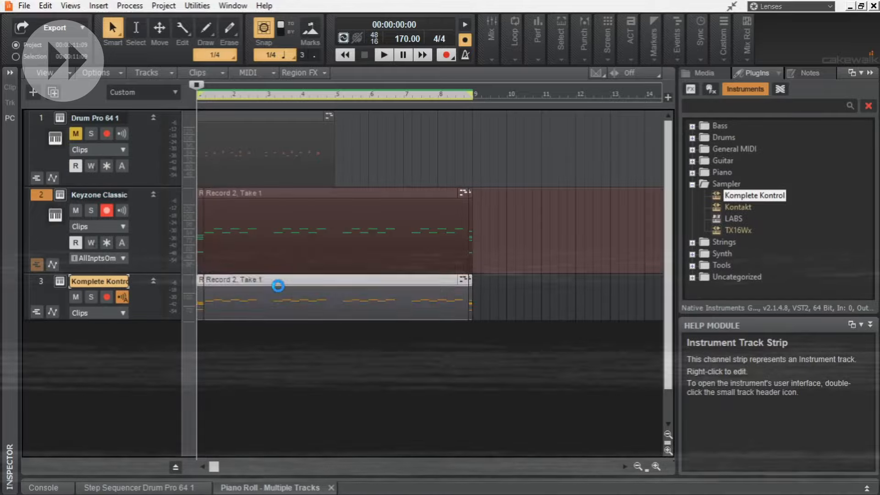
Step: Copy the piano recording onto the Komplete Kontrol track, keeping only the melody clip there, and solo the track
click(265, 362)
click(91, 298)
click(41, 282)
right_click(317, 298)
click(359, 275)
click(360, 362)
click(870, 72)
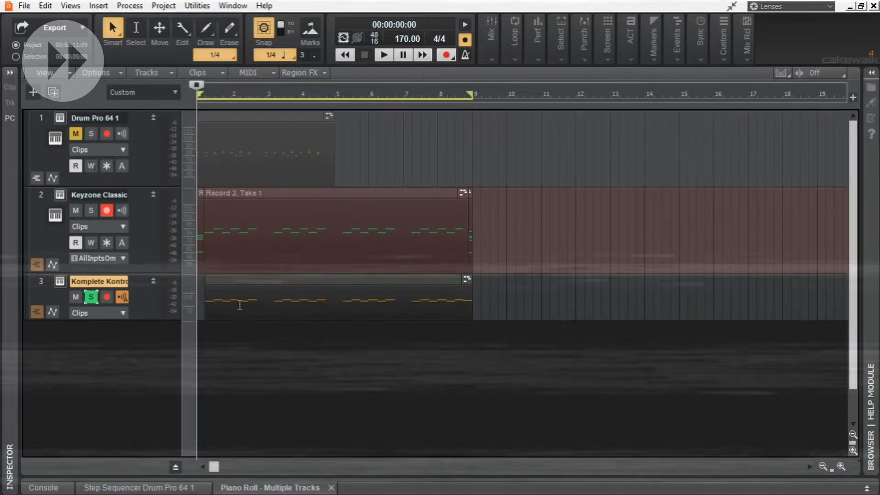
Step: Open the Komplete Kontrol instrument and filter its library to Bass sounds with the Analog character
click(59, 282)
click(149, 171)
click(189, 290)
Step: Audition analog bass presets including Angry Wand and Animate, and load Back Bug in Komplete Kontrol
click(166, 379)
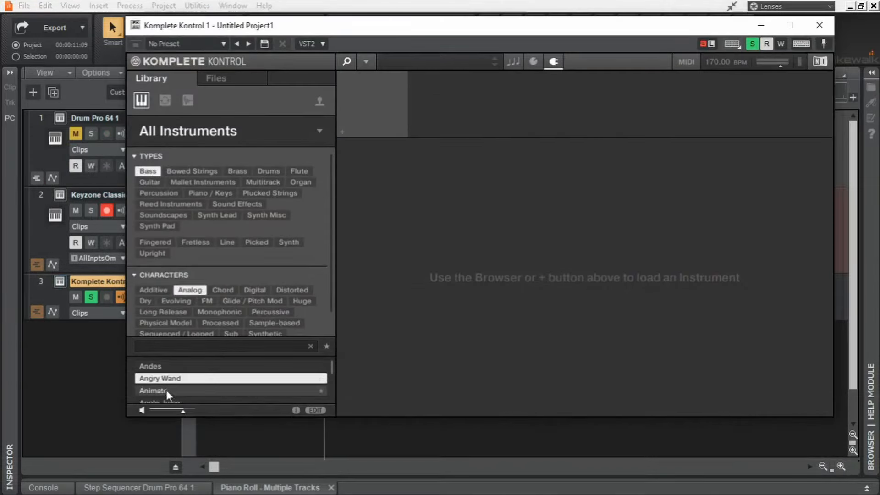
click(166, 390)
scroll(190, 379, down, 1)
scroll(174, 378, up, 1)
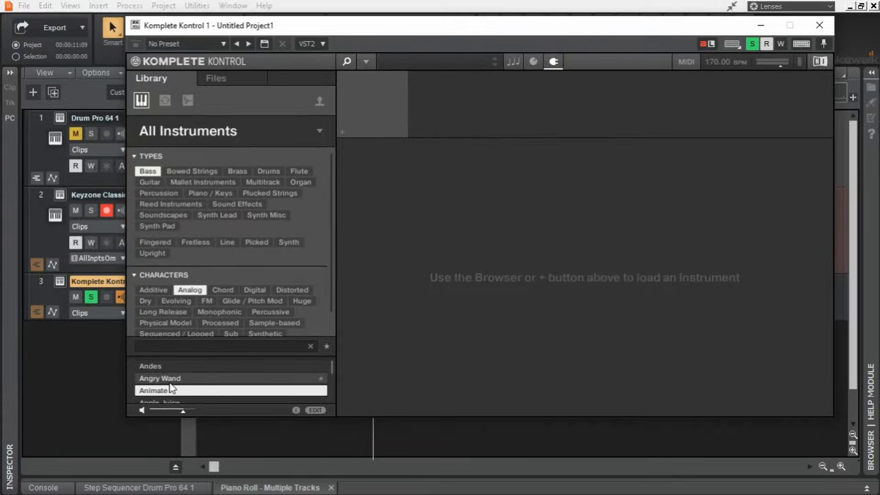
click(169, 379)
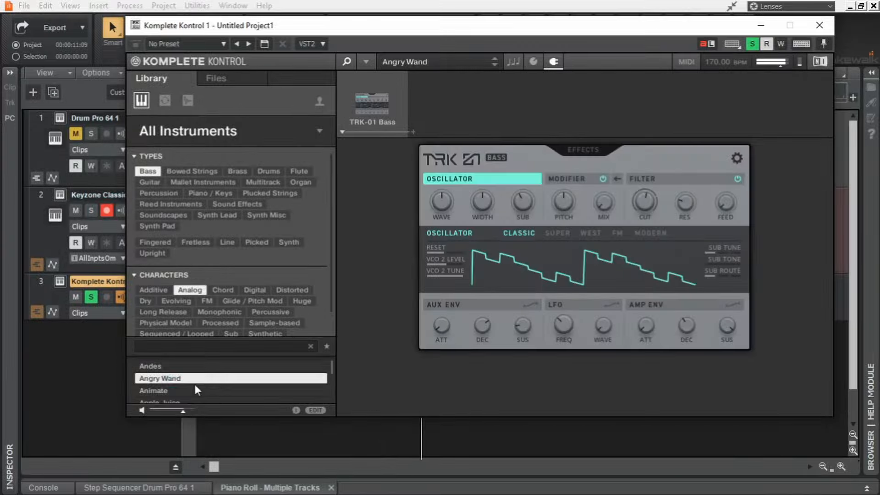
scroll(195, 385, down, 1)
click(179, 379)
scroll(182, 376, down, 1)
click(186, 376)
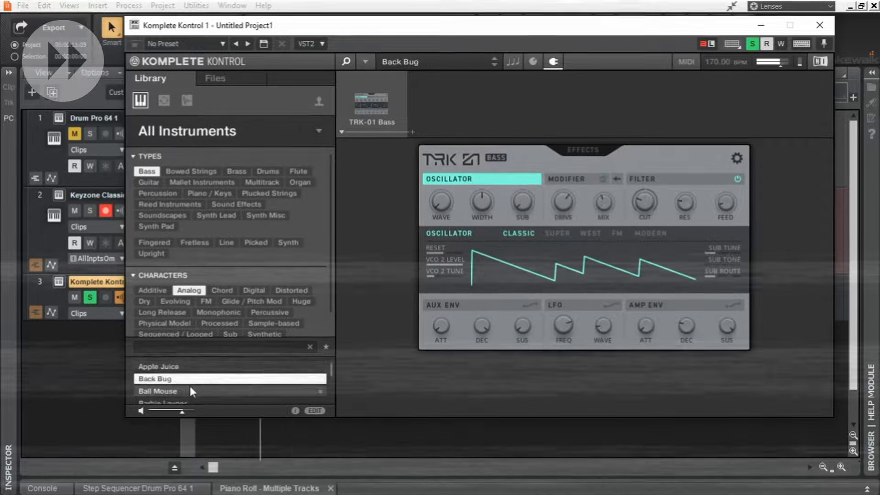
Step: Audition further analog bass presets including Barbie Lauper, Bass-Simple and fine 1 and Bass Babble
click(221, 385)
click(163, 465)
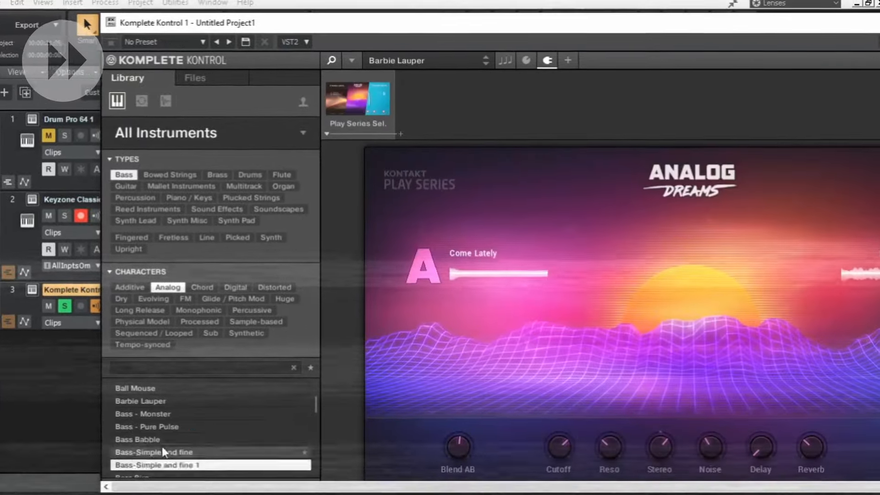
click(154, 447)
Step: Switch the library filter to Plucked Strings, load the Shamisen Bell preset, and audition the melody with the instrument window minimized
click(250, 292)
click(198, 214)
click(234, 201)
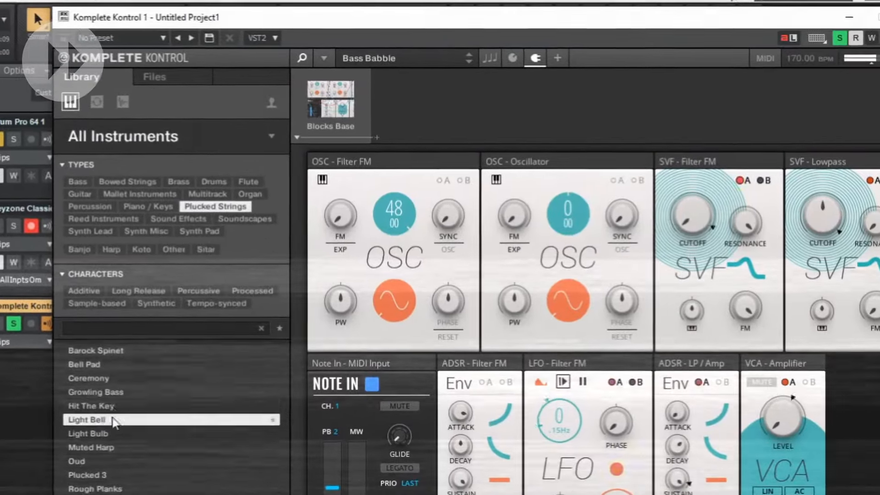
click(118, 400)
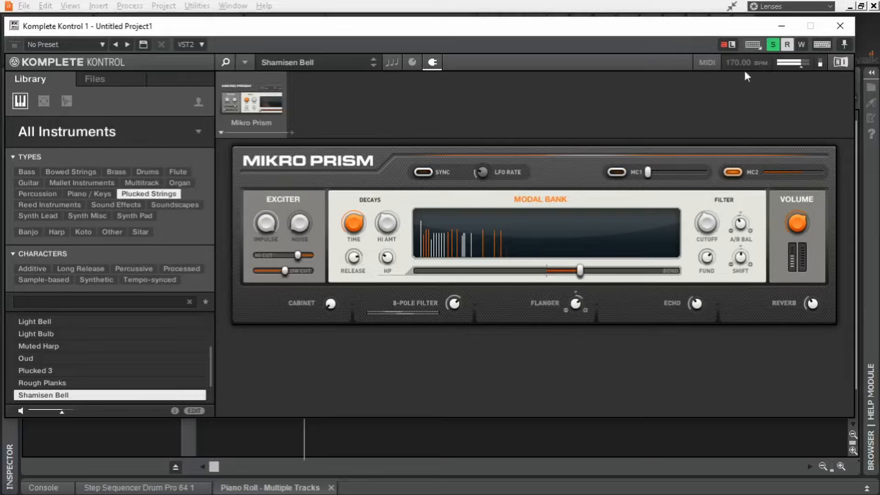
click(781, 26)
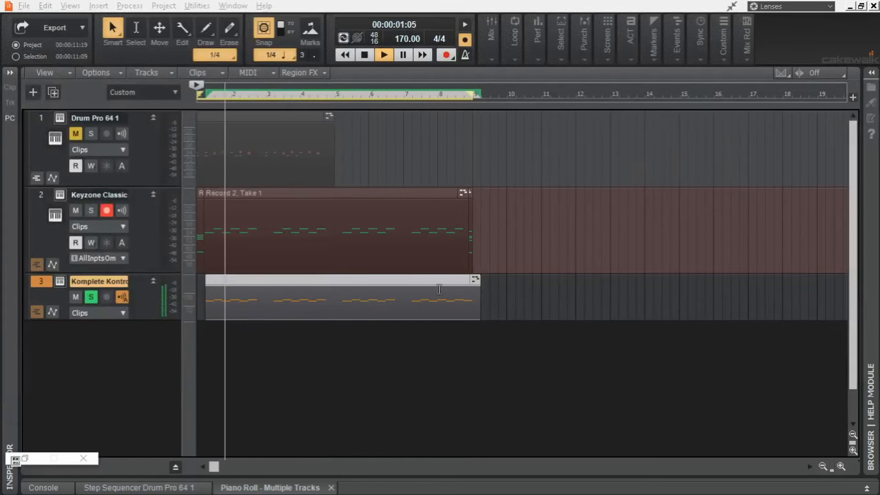
key(space)
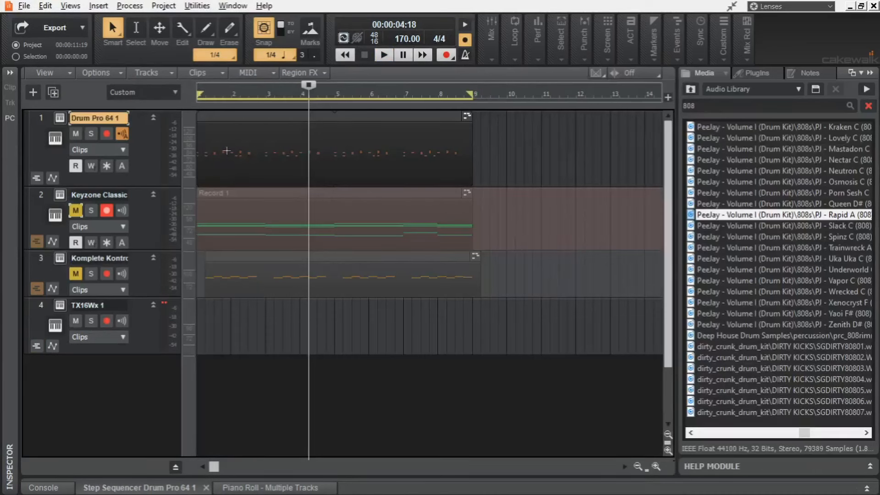
Step: Open the drum clip in the Piano Roll and select the kick notes along C5 for copying
right_click(228, 154)
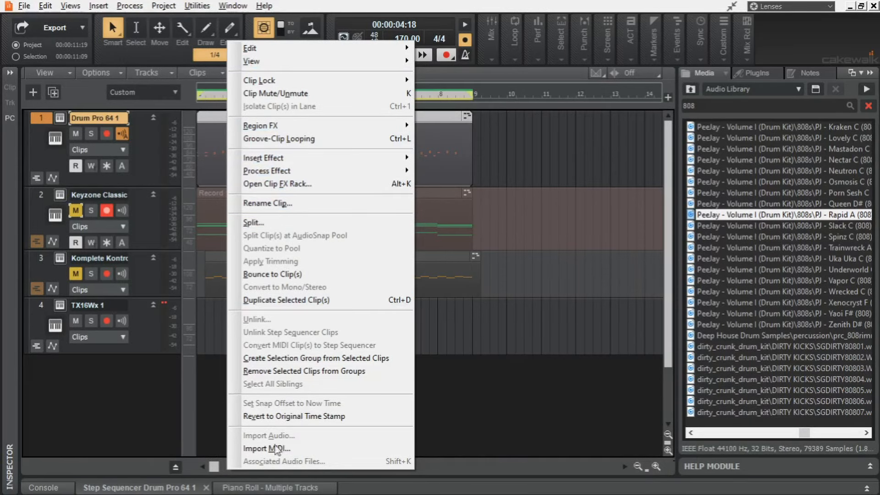
mouse_move(369, 64)
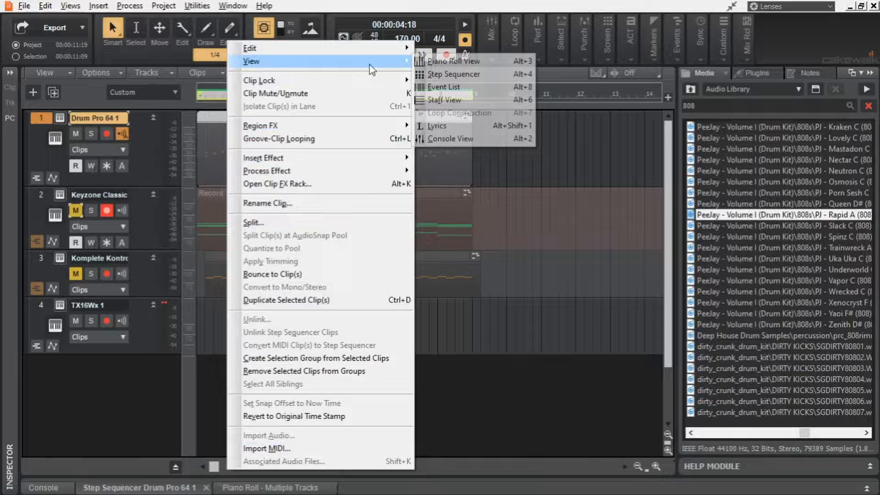
click(453, 60)
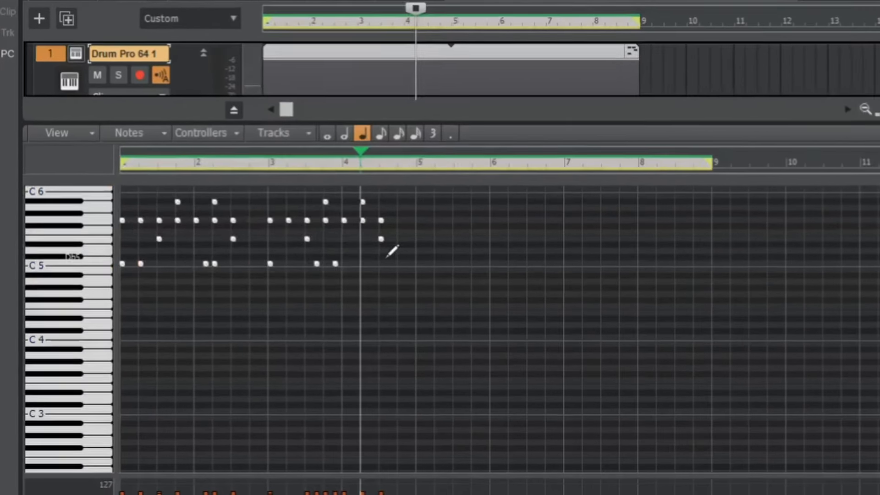
drag(286, 269, 99, 308)
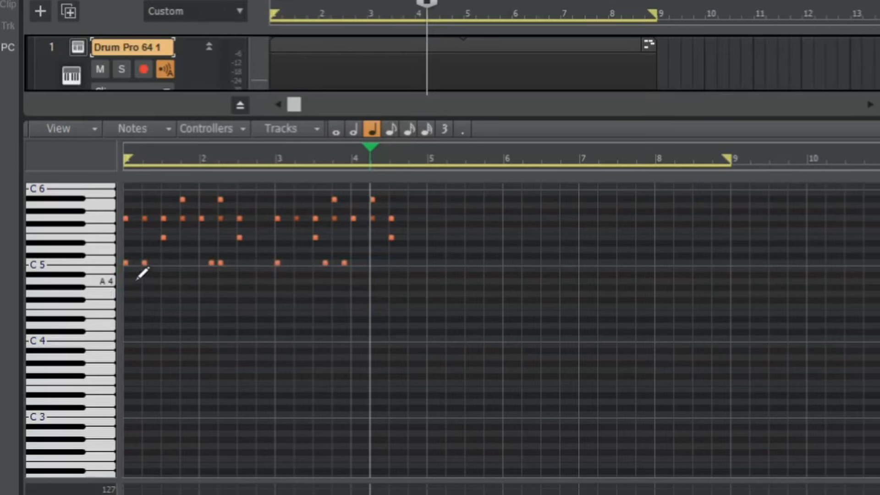
scroll(142, 274, up, 3)
drag(128, 269, 786, 269)
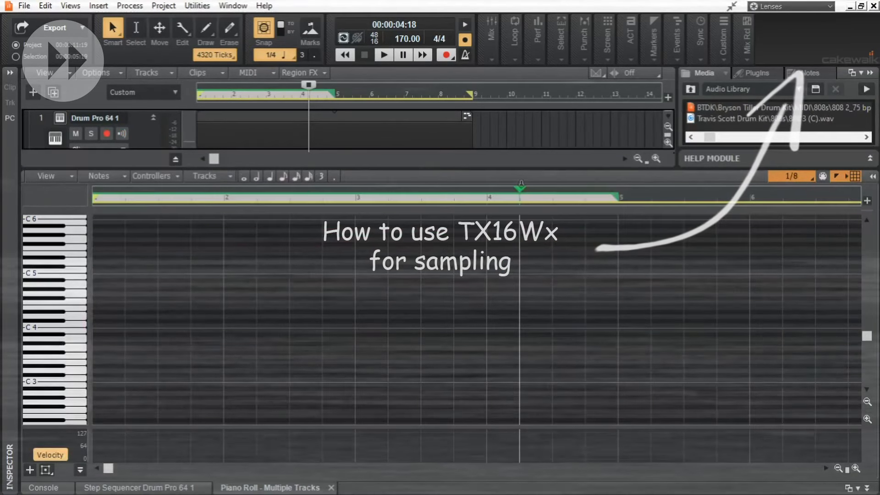
Step: Transpose all the 808 notes from C5 down to A4, auditioning the pitch during playback
scroll(354, 333, up, 2)
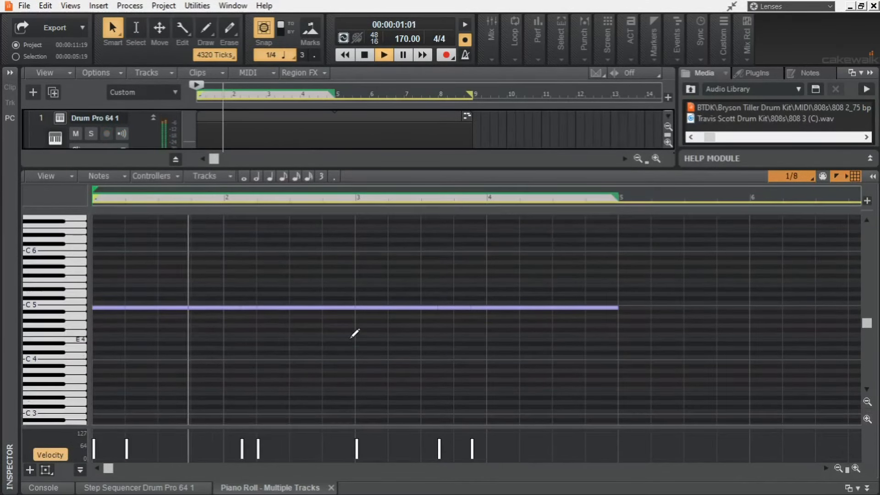
key(space)
key(ctrl+a)
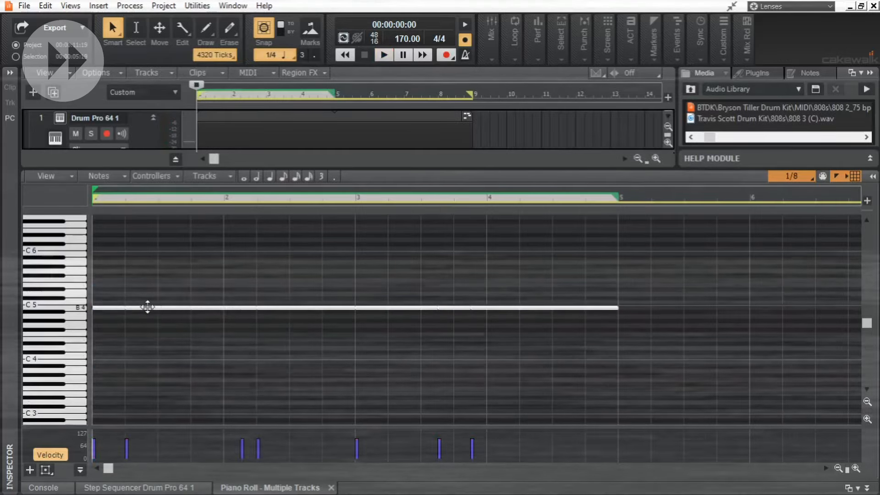
drag(147, 307, 143, 369)
key(space)
scroll(304, 319, down, 2)
drag(278, 293, 278, 280)
key(space)
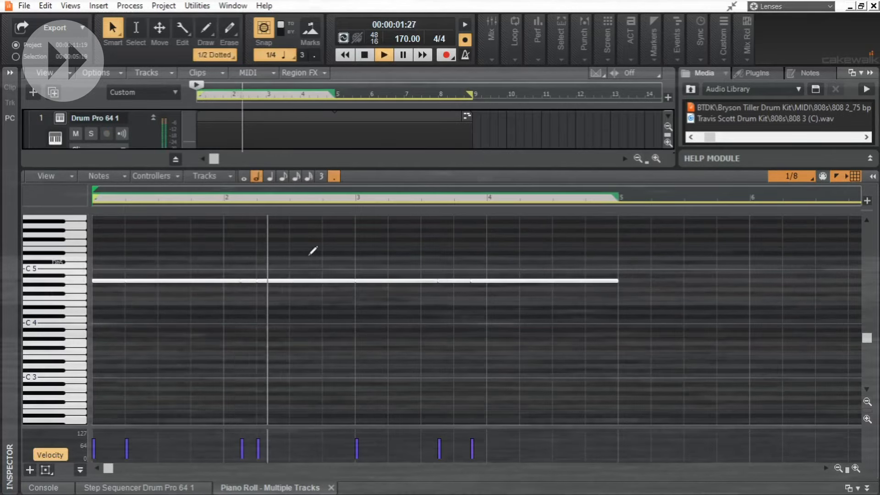
scroll(110, 281, down, 5)
key(space)
Step: Copy the four-bar 808 pattern to start at measure 5, and display the notes of all tracks for reference
scroll(117, 280, up, 5)
scroll(368, 292, down, 5)
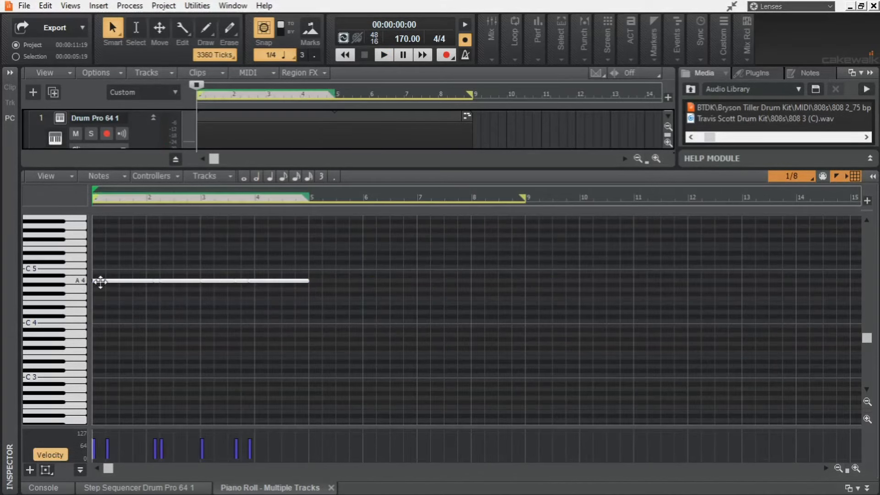
drag(94, 279, 319, 280)
click(217, 177)
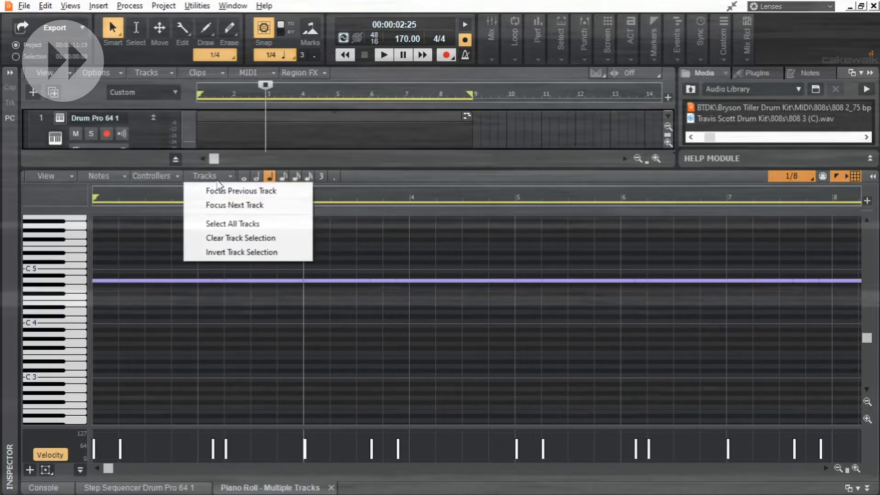
click(234, 224)
Step: Transpose the 808 notes to G4 in measures 3–4, F4 in measures 5–6, D4 in measure 7 and G4 for the final note
drag(215, 280, 241, 289)
drag(275, 281, 275, 289)
drag(395, 280, 434, 312)
drag(495, 280, 495, 290)
key(w)
key(space)
Step: Shorten the 808 notes ending measures 2, 4 and 6, and raise the short note early in measure 6 to A4
drag(200, 281, 173, 280)
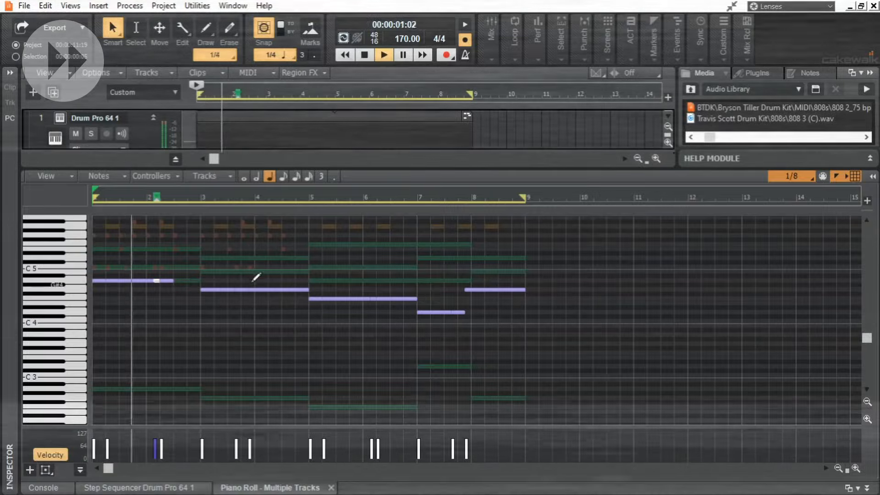
click(201, 198)
key(space)
drag(308, 290, 282, 289)
drag(416, 299, 391, 299)
drag(373, 299, 373, 281)
click(376, 198)
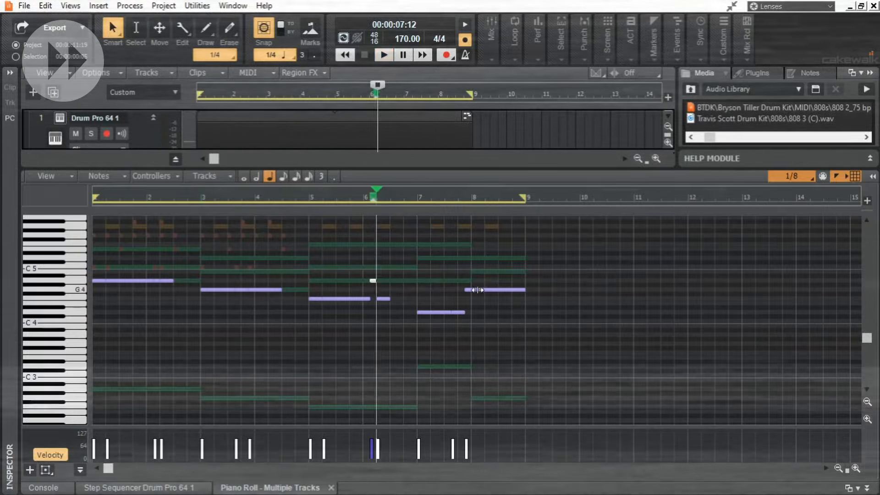
Step: Shorten the final 808 note to about the middle of measure 8, raise it to A4, and delete the stray note after it
drag(526, 290, 498, 290)
drag(478, 290, 478, 281)
key(space)
click(518, 290)
click(482, 281)
click(518, 290)
key(Delete)
Step: Try raising the second 808 note of measure 7 to F4 and play the result
click(437, 198)
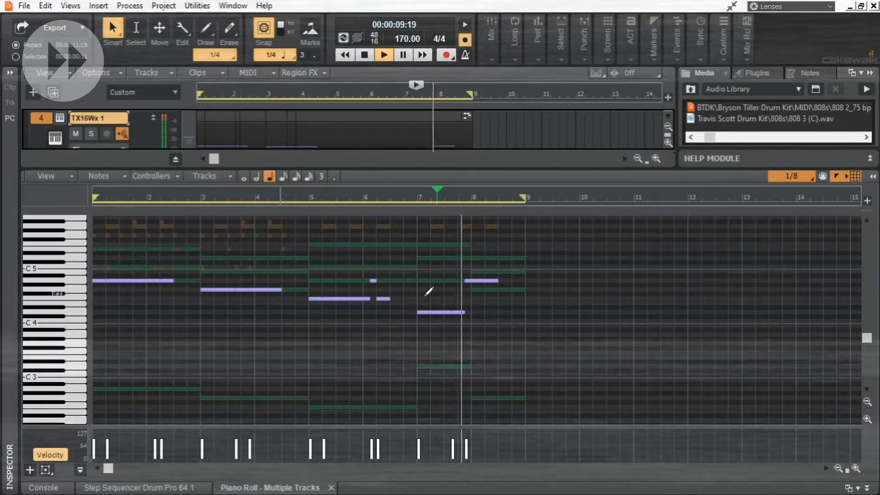
drag(458, 313, 458, 298)
click(417, 198)
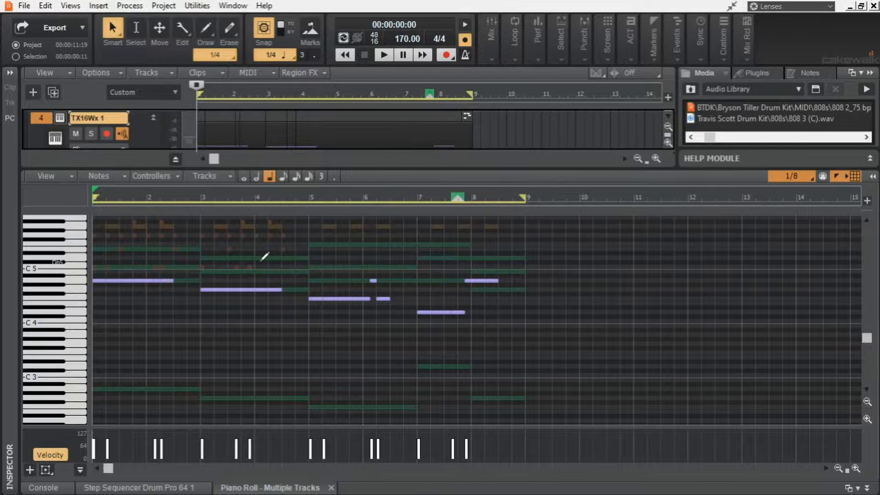
key(space)
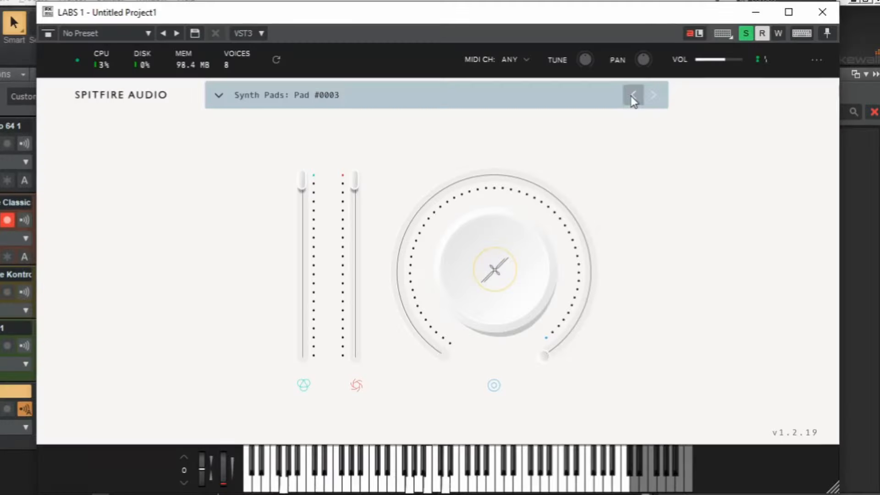
Step: Adjust the attack of the LABS Synth Pads Pad #0003 sound and set its decay to about 540 ms
click(495, 270)
drag(443, 353, 436, 315)
click(494, 282)
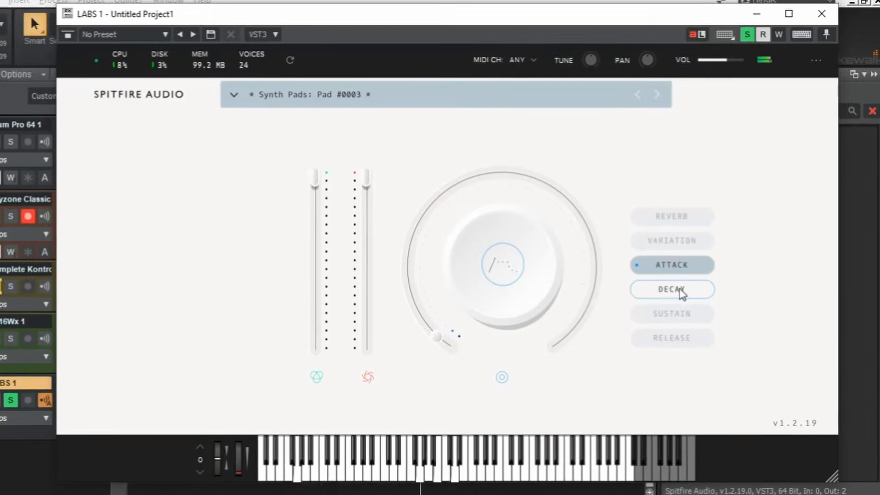
click(679, 290)
drag(454, 186, 449, 202)
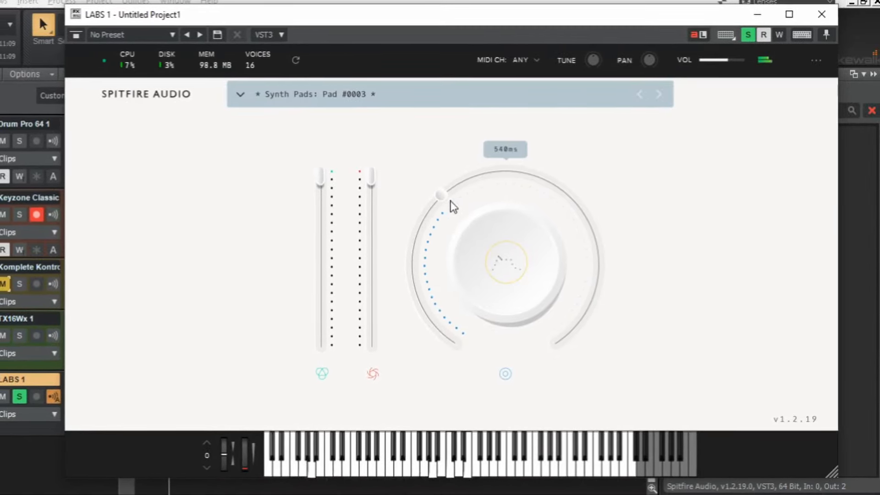
Step: Set the LABS pad's sustain to full and its release to about 76 ms while listening to the beat
click(507, 263)
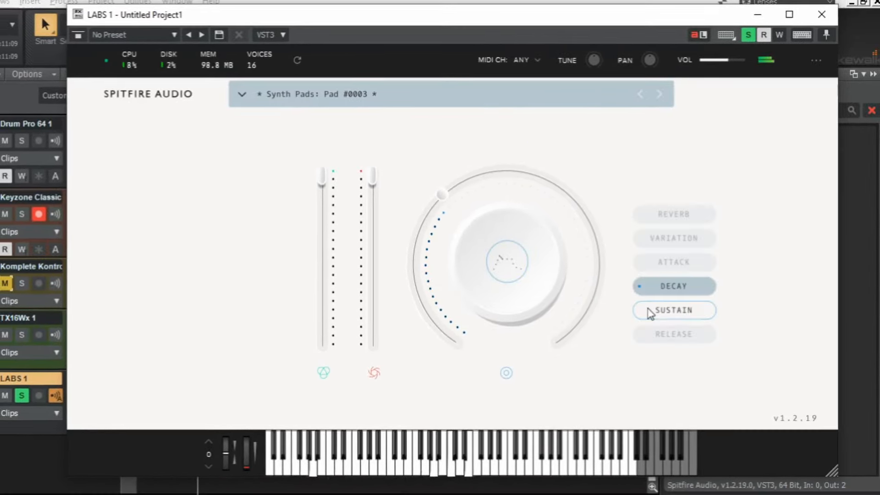
click(696, 310)
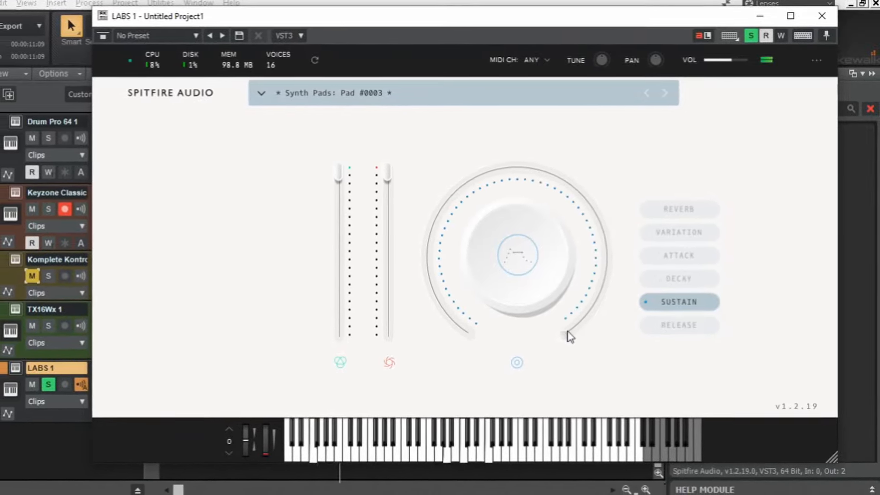
click(671, 330)
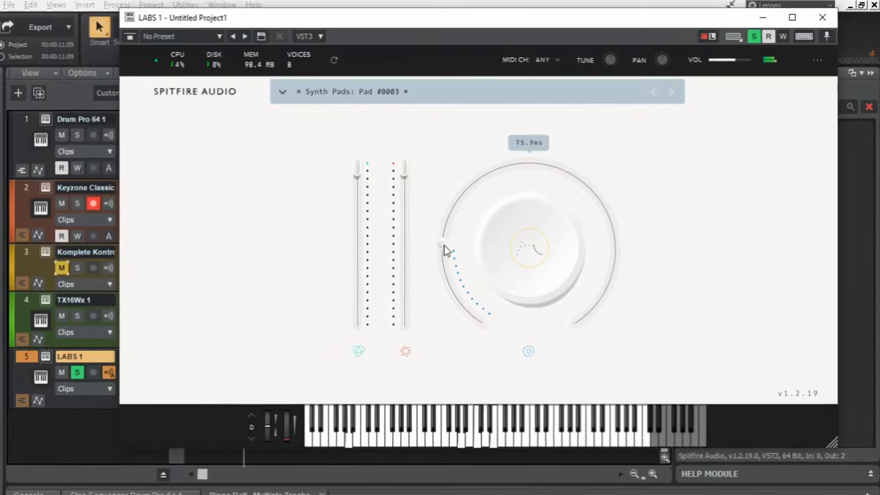
drag(443, 243, 445, 238)
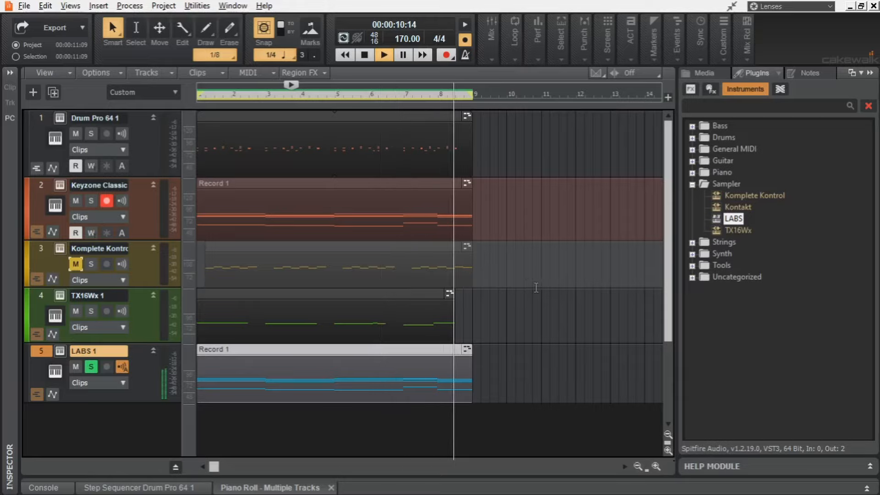
key(space)
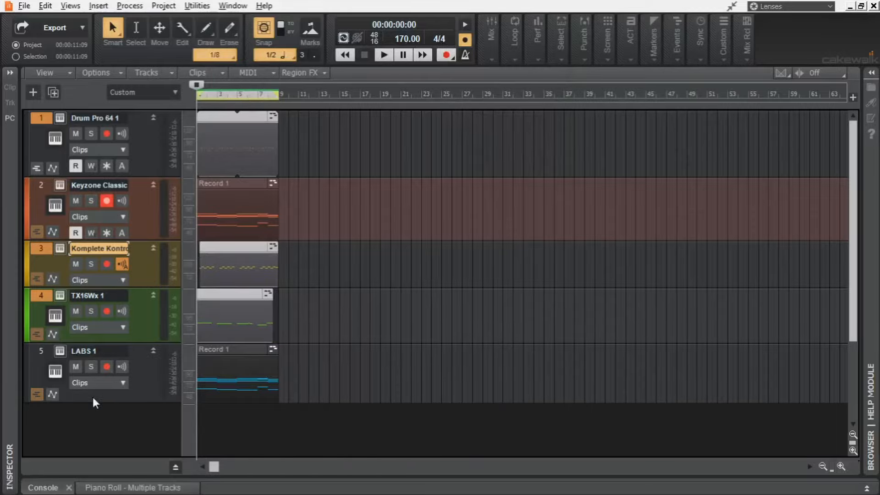
Step: Examine the mixer strips of all five tracks in the Console view, then collapse the view
click(54, 489)
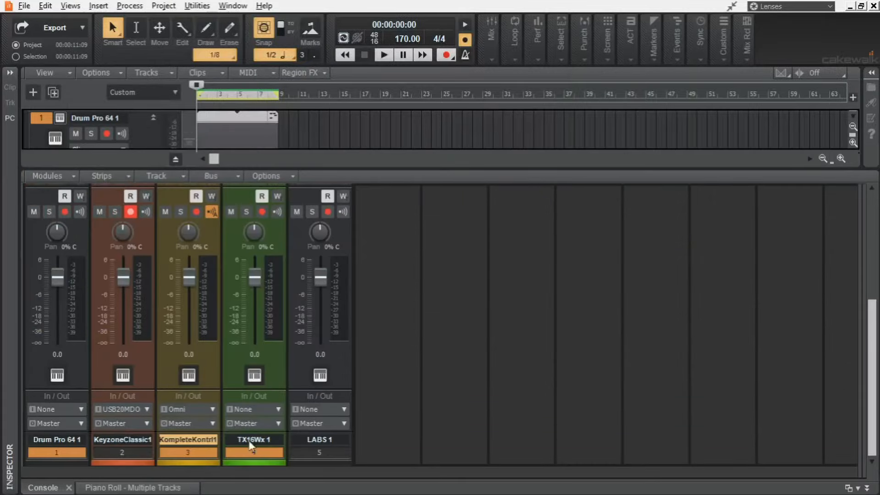
scroll(318, 391, up, 6)
scroll(419, 350, down, 5)
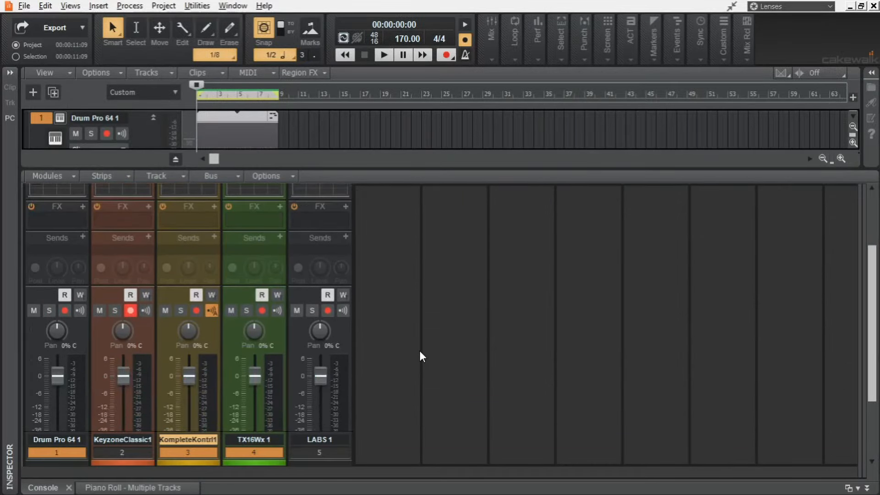
scroll(420, 351, up, 2)
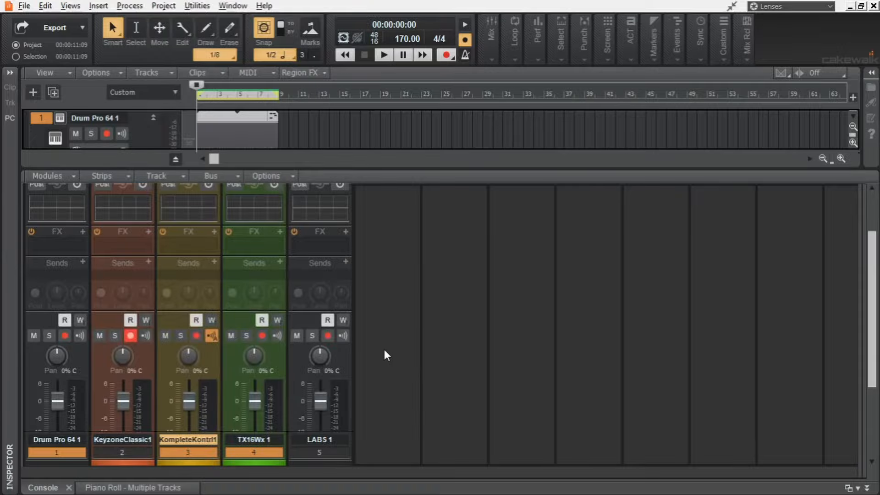
scroll(384, 356, down, 3)
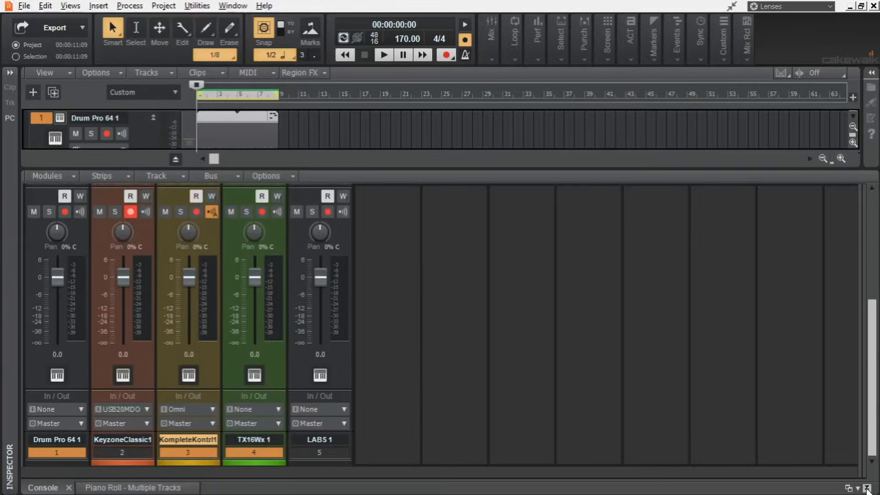
click(866, 488)
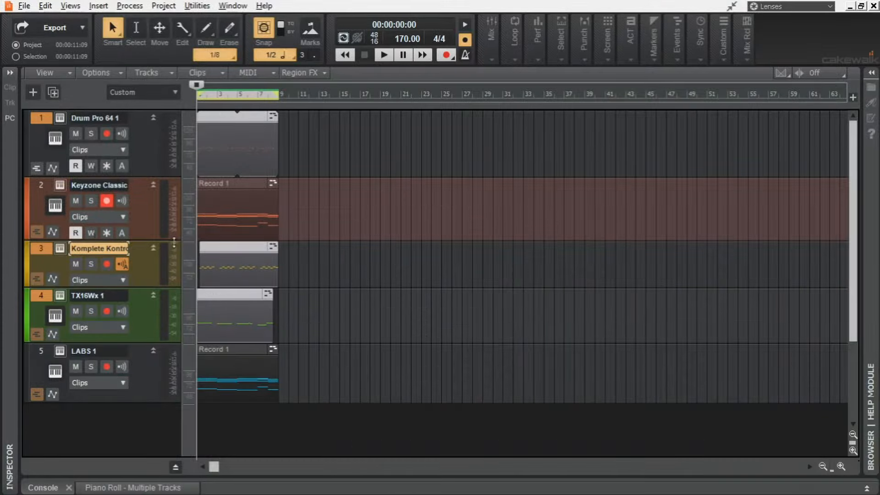
Step: Duplicate the Drum Pro track with 3 repetitions starting at track 2, keeping properties, effects and sends but no events
right_click(44, 120)
click(91, 250)
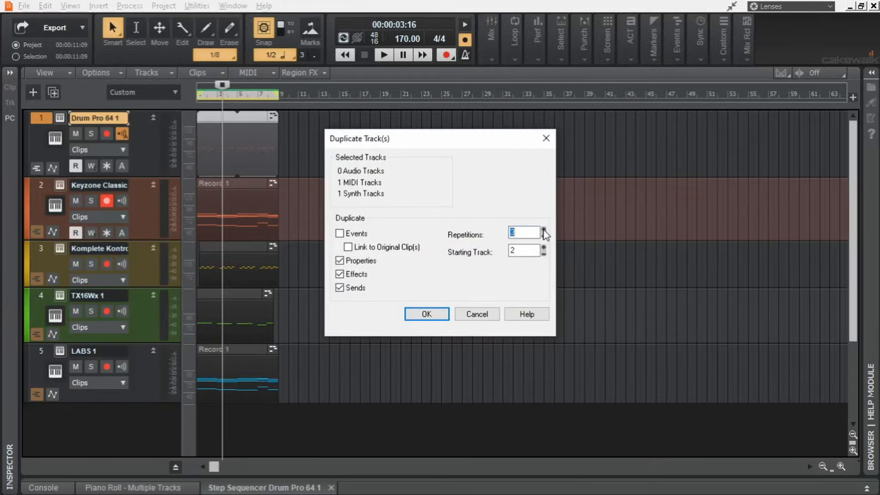
click(430, 316)
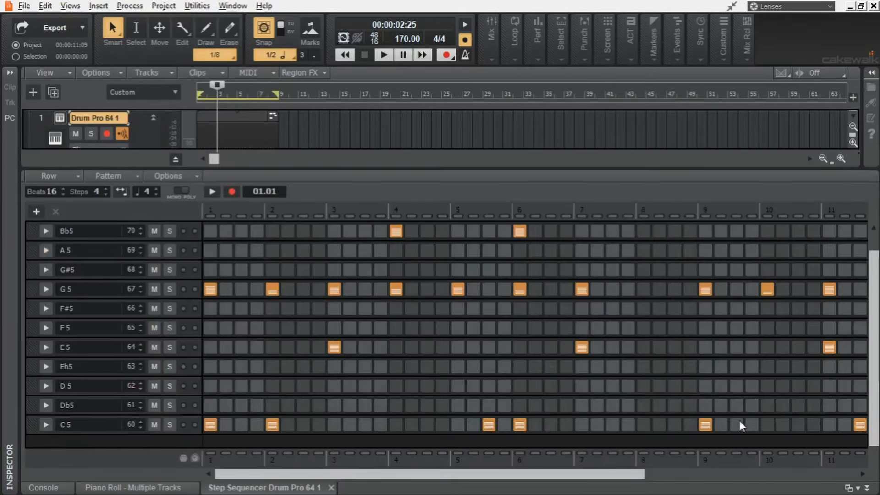
Step: Route the step sequencer's E5 row to the duplicated track 6-Drum Pro 64 2
click(46, 347)
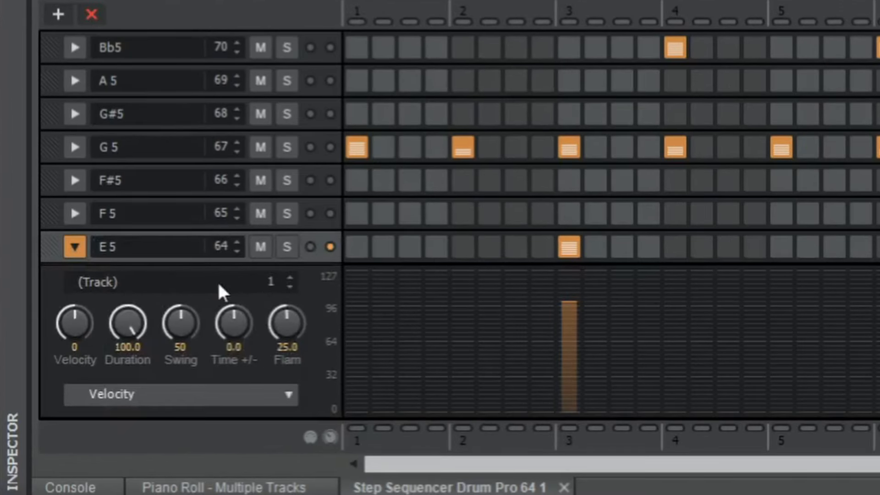
click(218, 283)
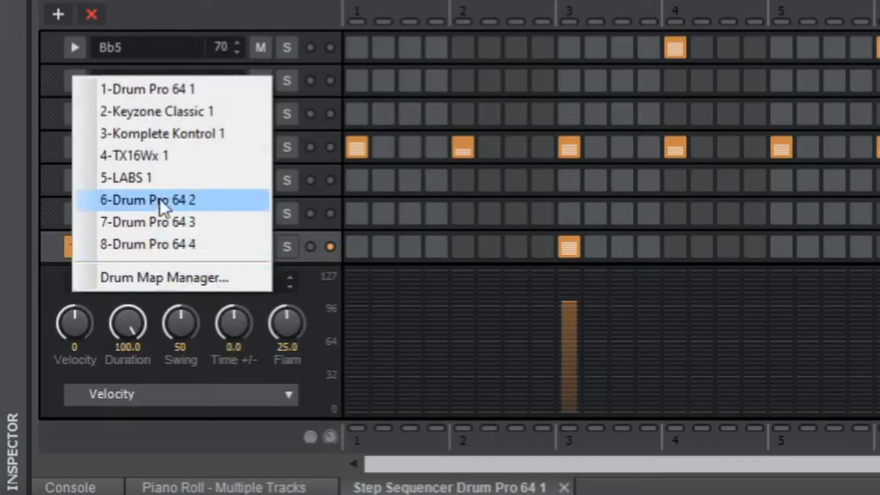
click(219, 200)
click(75, 247)
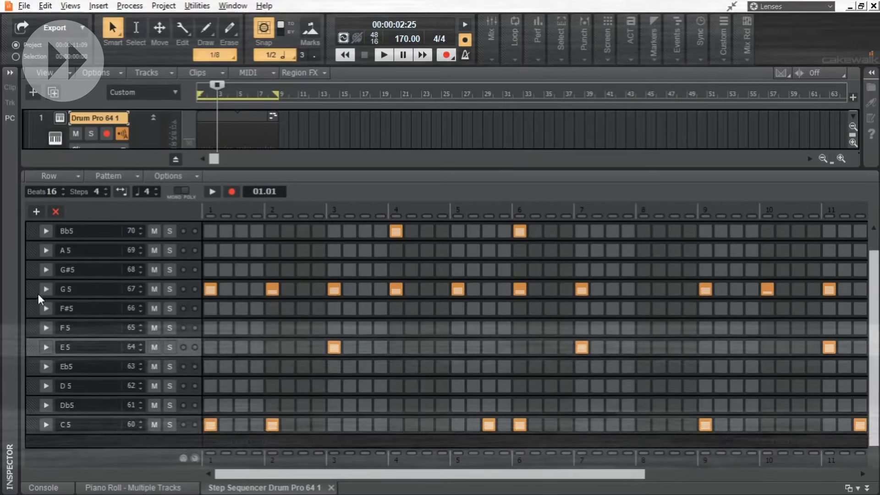
Step: Route the step sequencer's G5 and Bb5 rows to the remaining duplicated Drum Pro tracks, one track per row
click(75, 147)
click(117, 310)
click(110, 400)
click(45, 289)
click(45, 230)
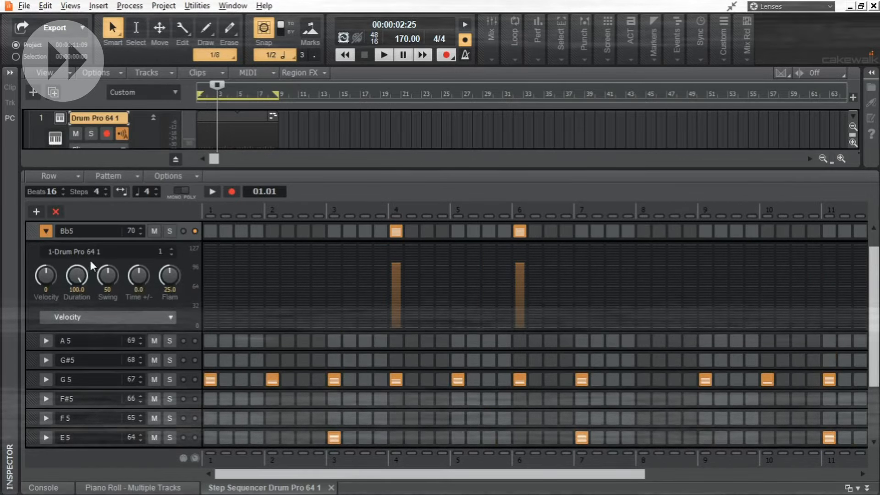
click(92, 252)
click(96, 362)
click(46, 231)
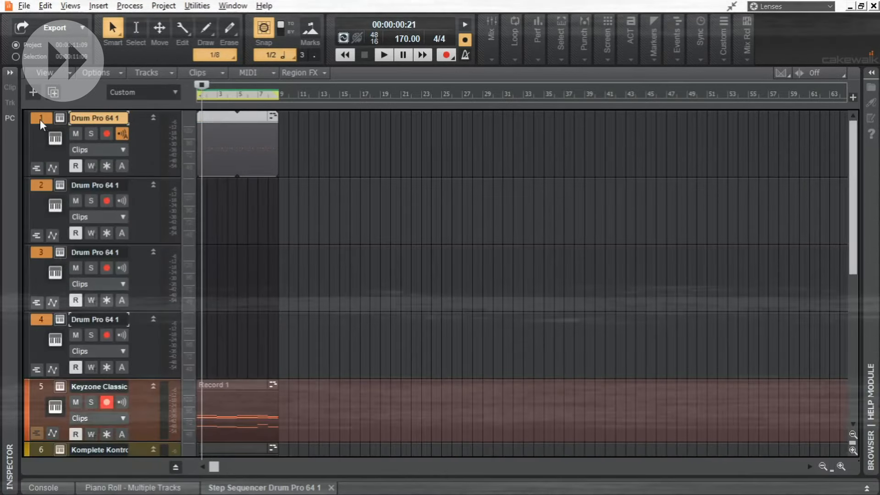
Step: Rename the three duplicated drum tracks as Clap, Hat and Hat 2
double_click(106, 201)
text(Clap)
key(Tab)
text(Hat)
key(Tab)
text(Hat 2)
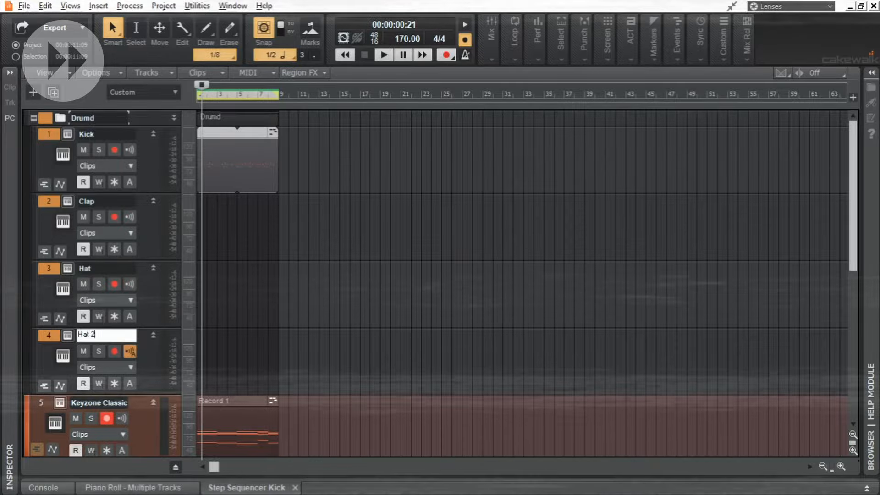
Step: Show the drum folder's controls, solo the folder and listen to the split drum tracks before stopping playback
click(173, 118)
click(90, 135)
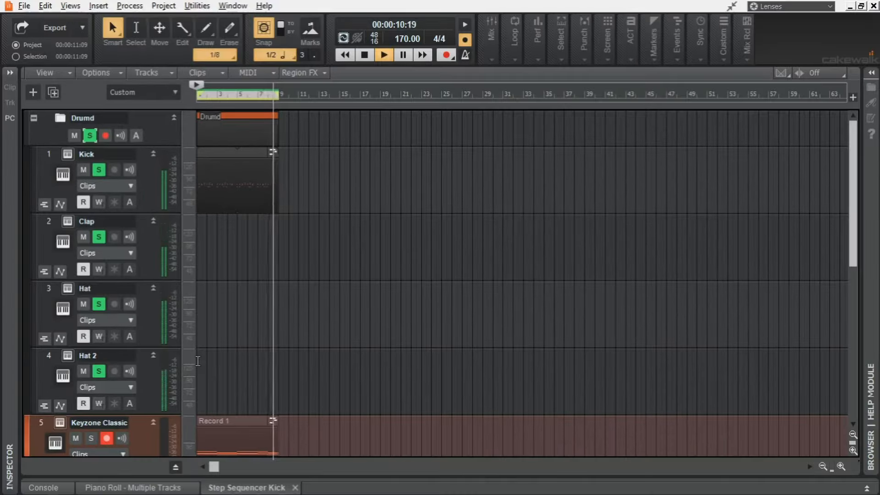
key(space)
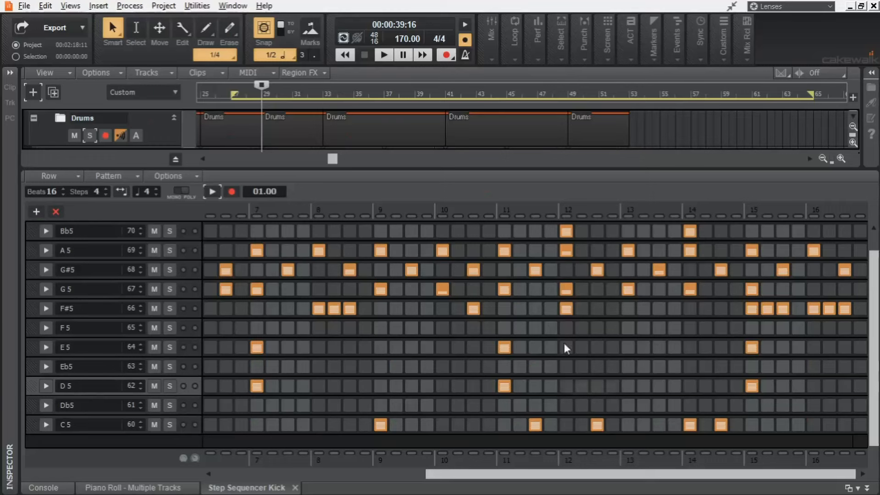
Step: Play the expanded drum pattern in the step sequencer, viewing it from beat 1
drag(511, 475, 193, 473)
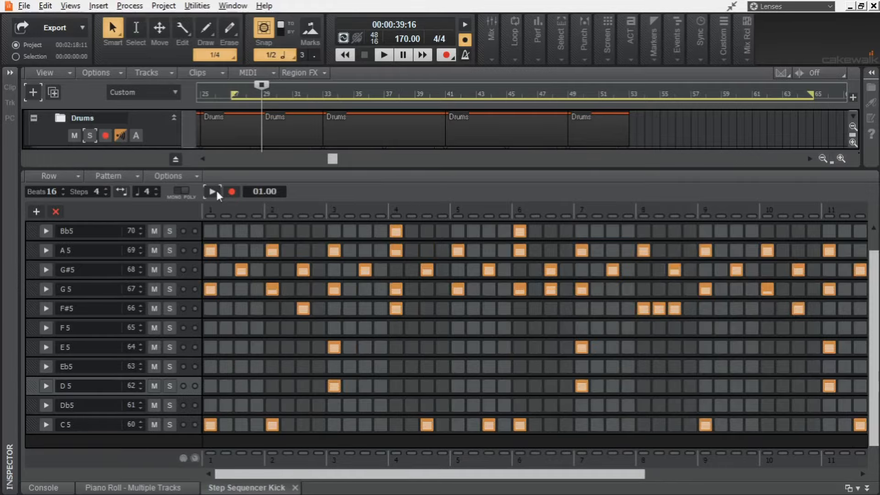
click(214, 190)
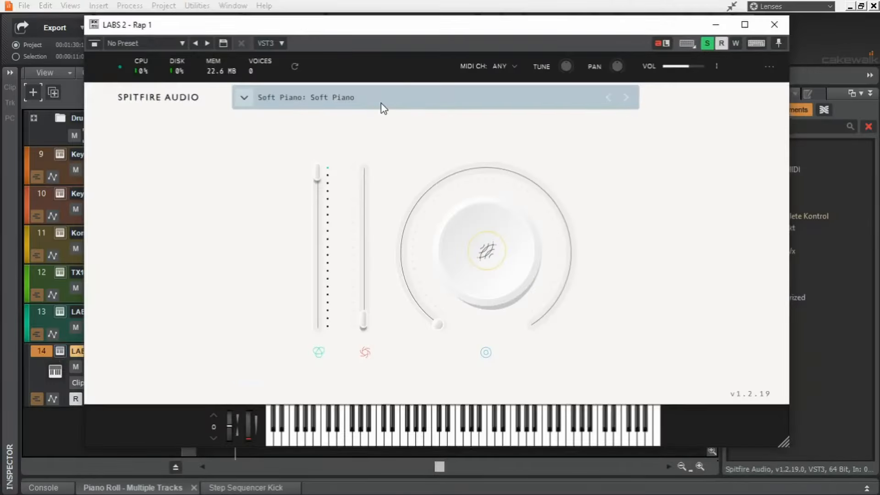
Step: Load the Long preset of the Strings instrument from the Strings category in LABS on track 14
click(355, 99)
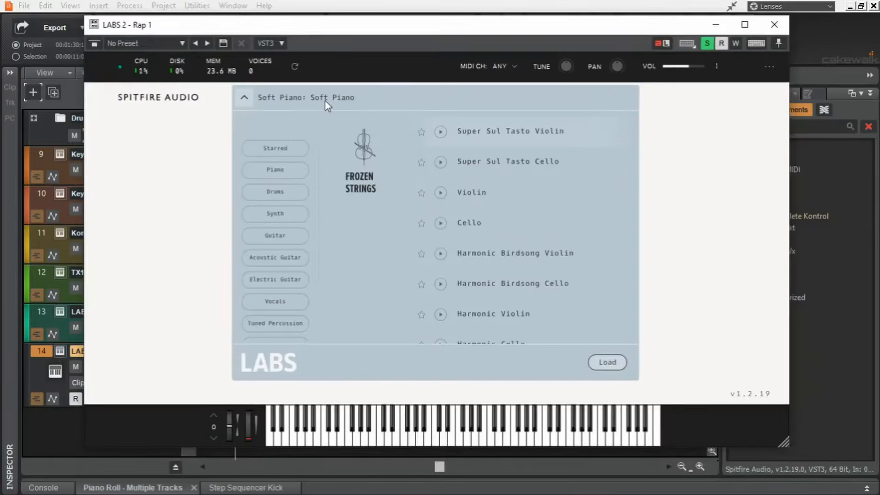
scroll(279, 260, down, 2)
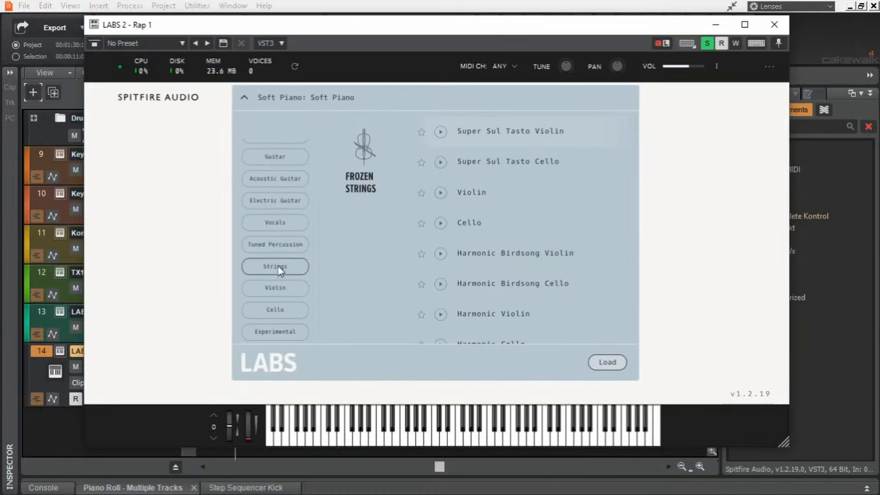
click(277, 266)
scroll(510, 217, down, 4)
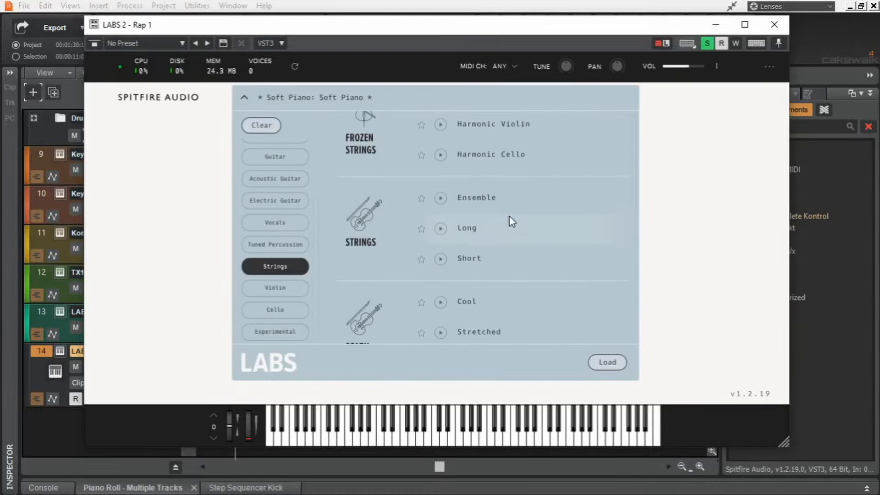
double_click(477, 227)
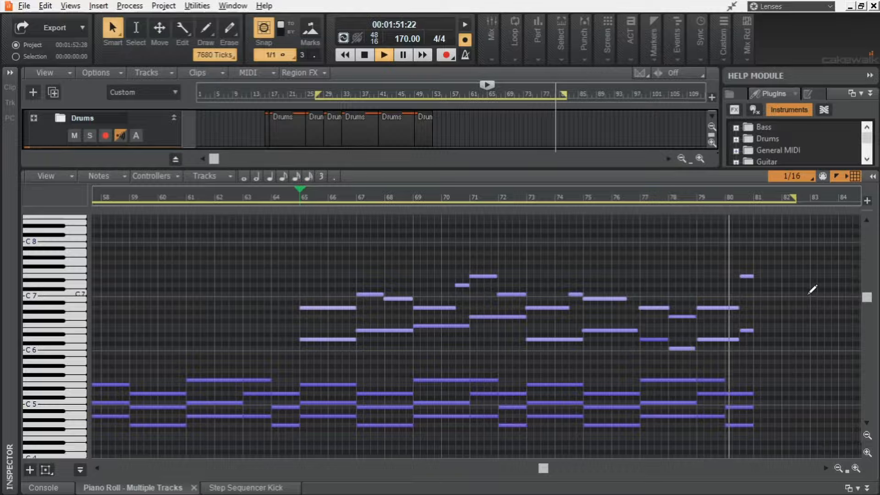
Step: Stop playback of the strings part and play the full arrangement from the beginning
key(space)
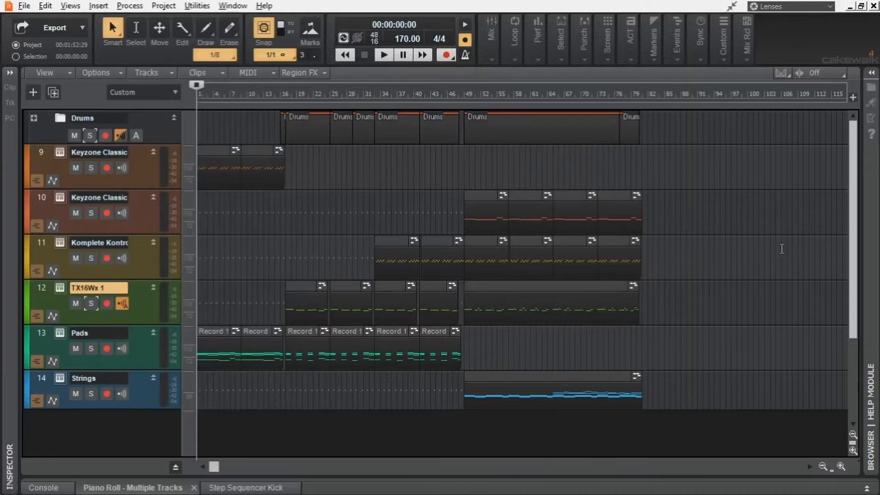
key(space)
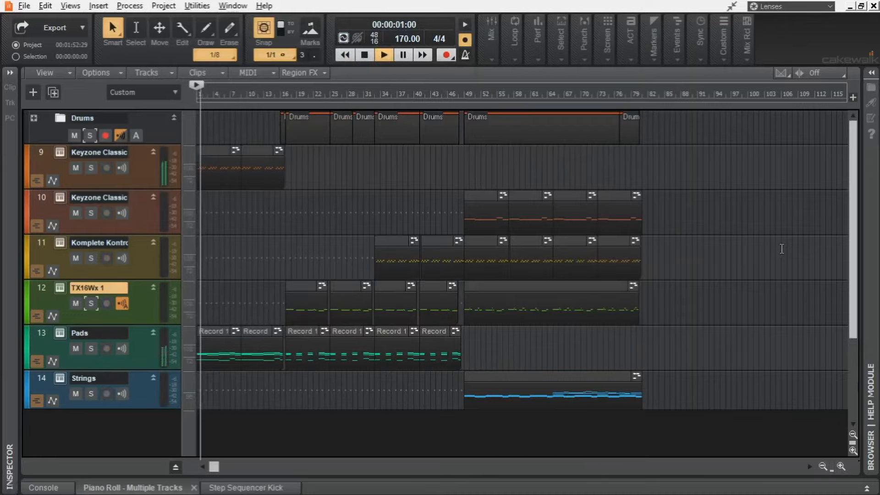